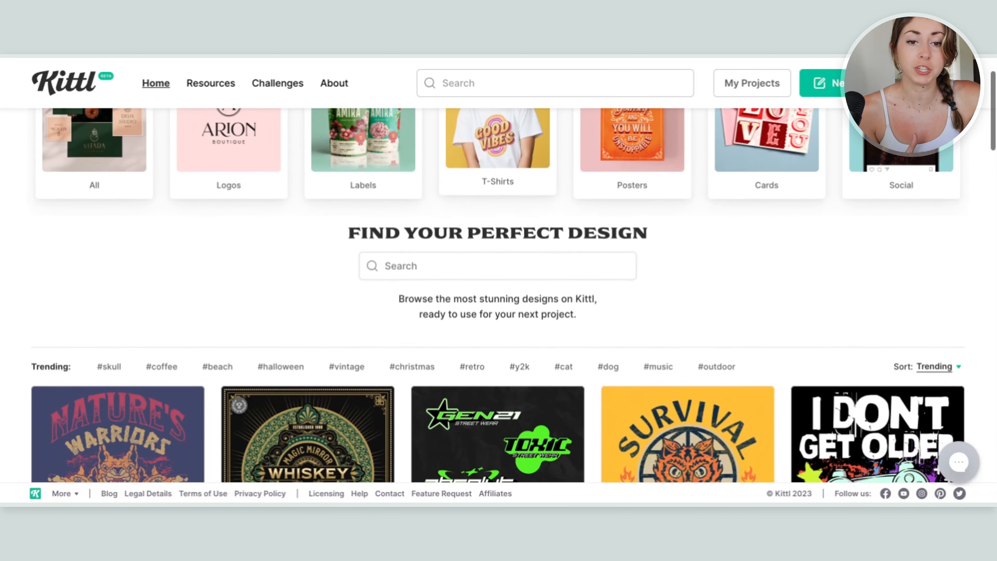
Browse the trending template gallery on the home page for T-shirt design ideas.
scroll(251, 247, "up", 2)
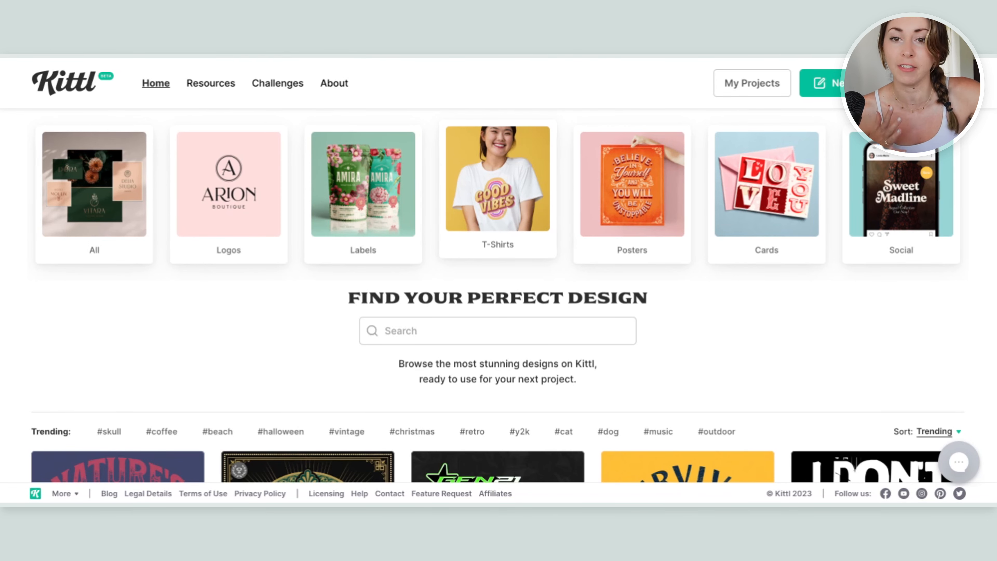
scroll(497, 189, "down", 15)
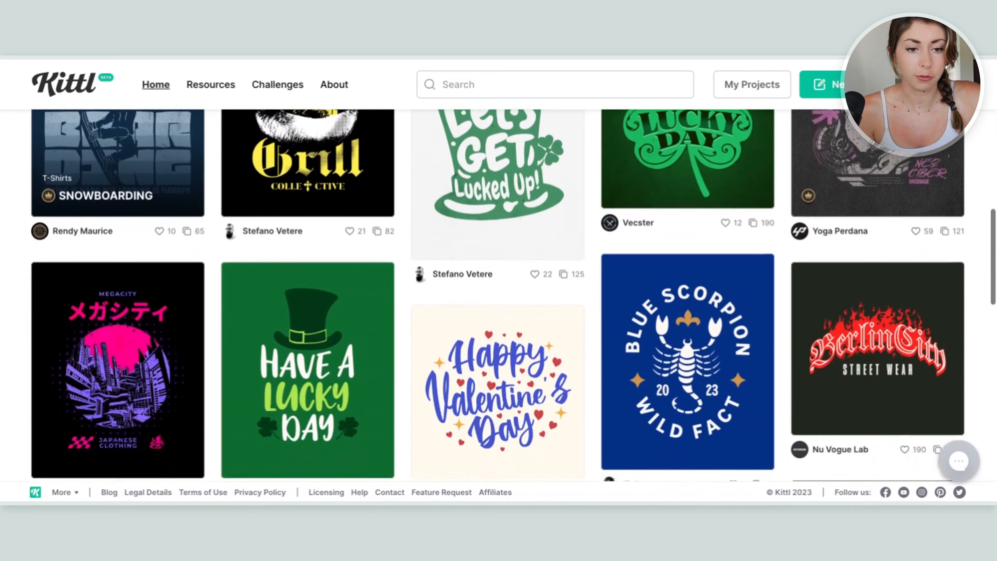
scroll(118, 255, "down", 6)
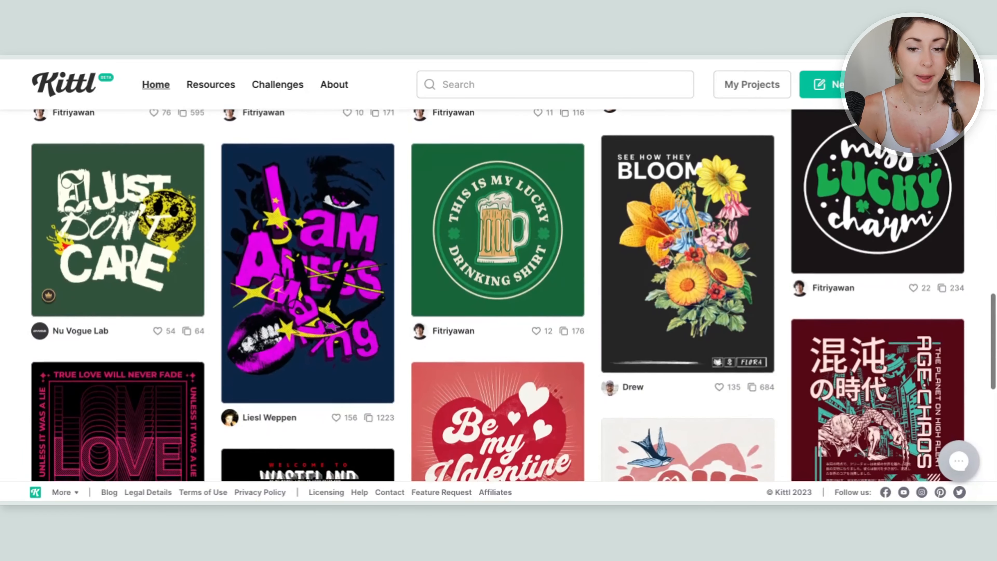
scroll(118, 255, "down", 4)
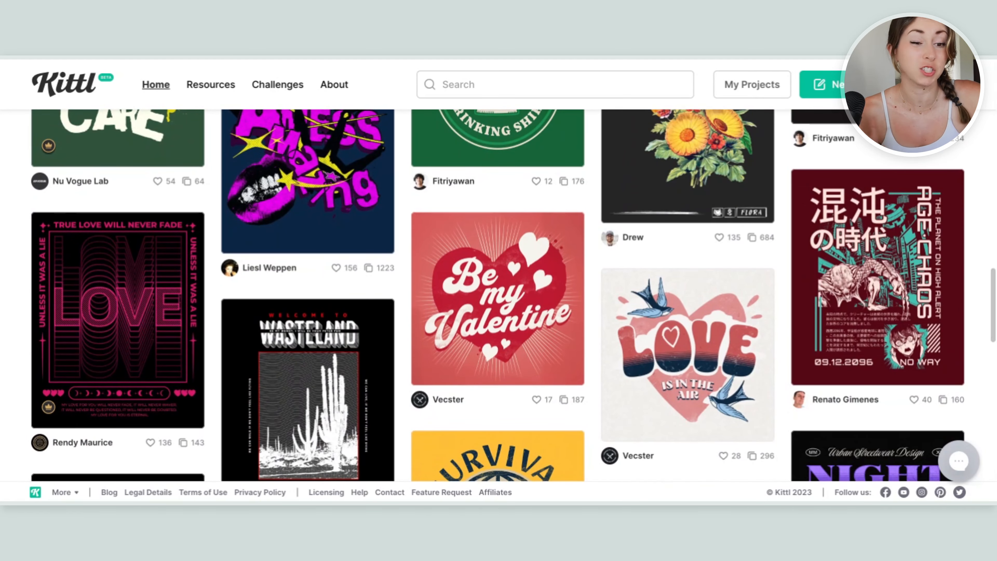
scroll(118, 255, "down", 7)
scroll(118, 255, "down", 10)
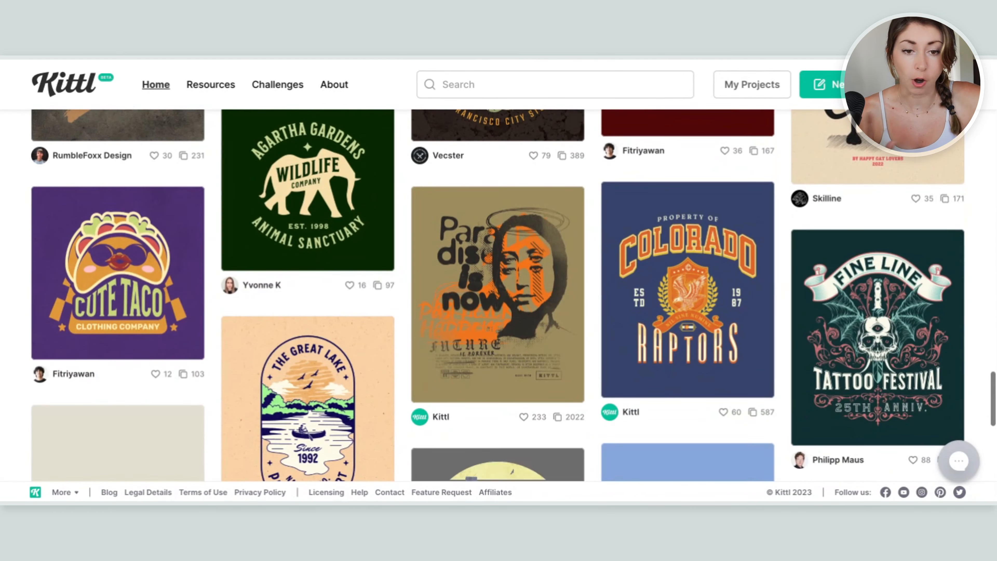
scroll(118, 255, "down", 6)
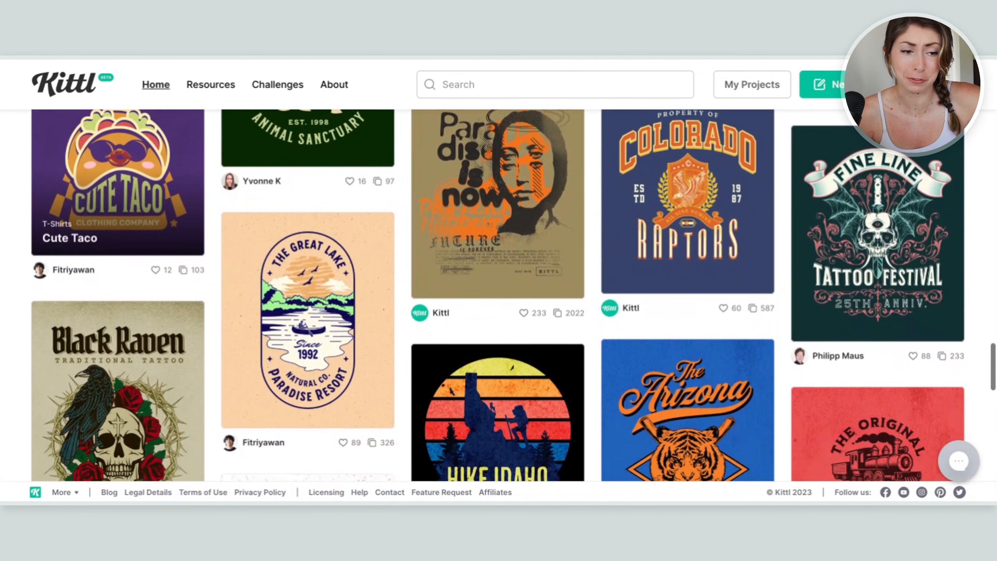
scroll(118, 189, "down", 2)
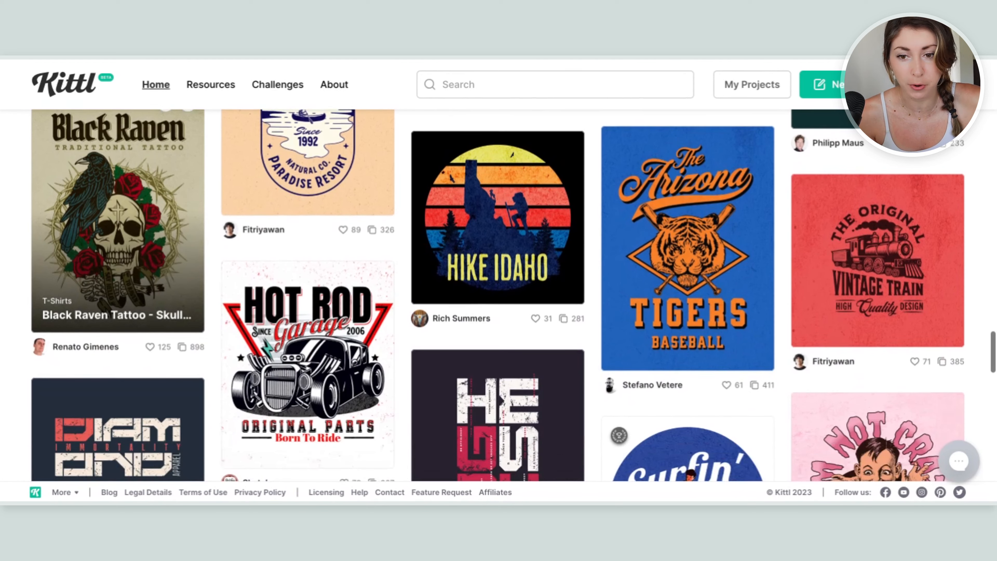
scroll(118, 188, "down", 3)
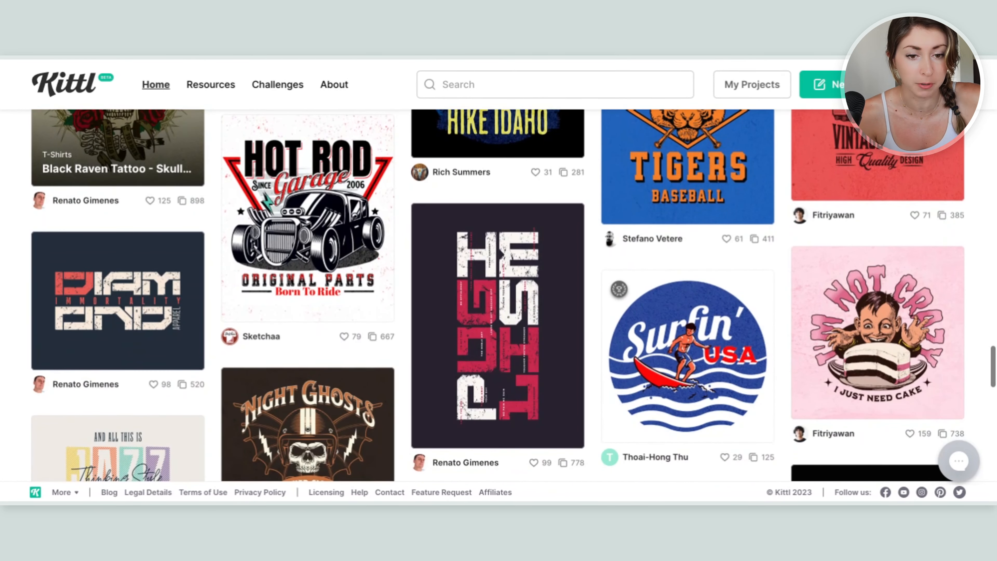
scroll(510, 294, "down", 2)
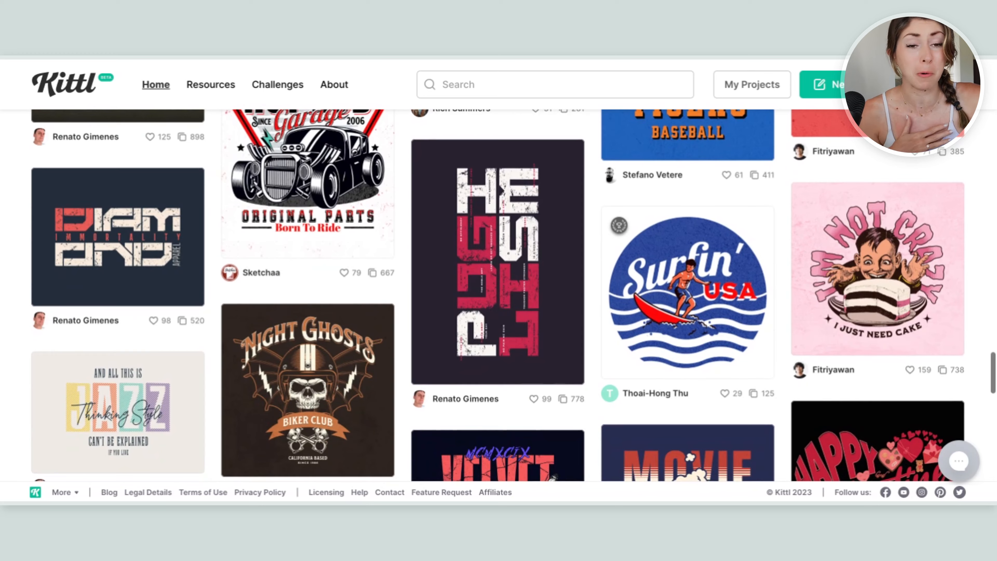
scroll(117, 196, "down", 2)
scroll(118, 196, "down", 3)
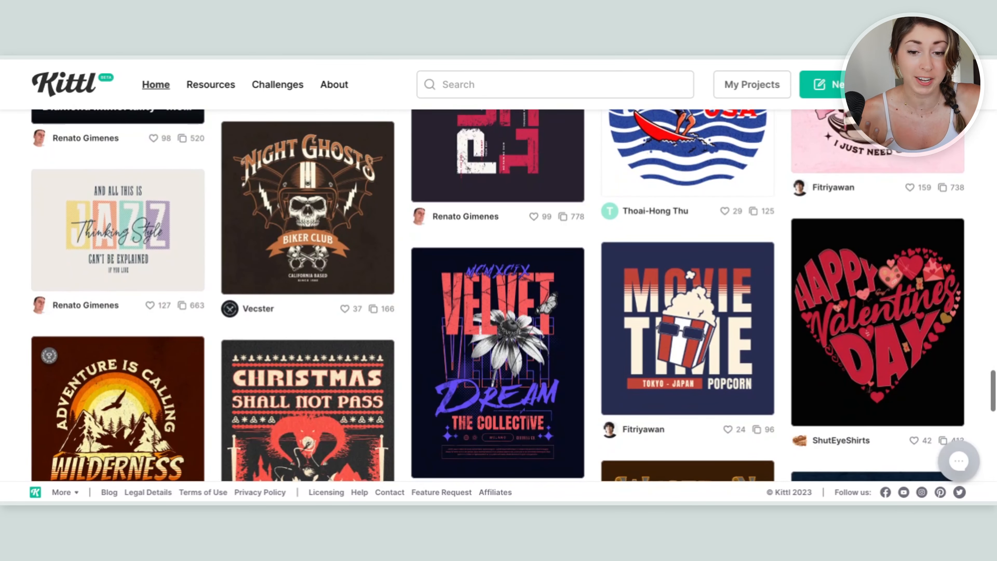
scroll(118, 196, "down", 3)
scroll(497, 294, "down", 3)
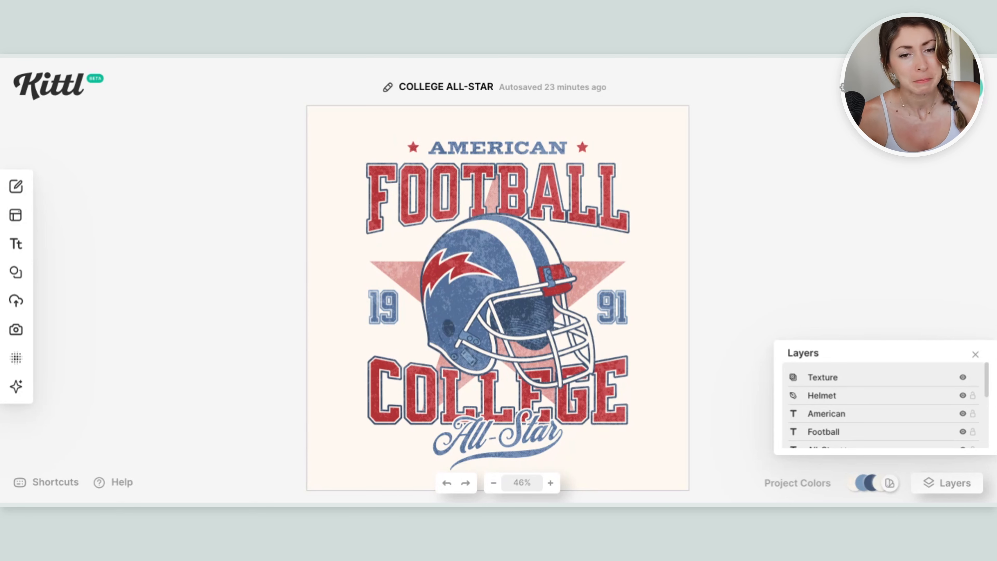
Replace the word AMERICAN above FOOTBALL with IT'S.
left_click(507, 147)
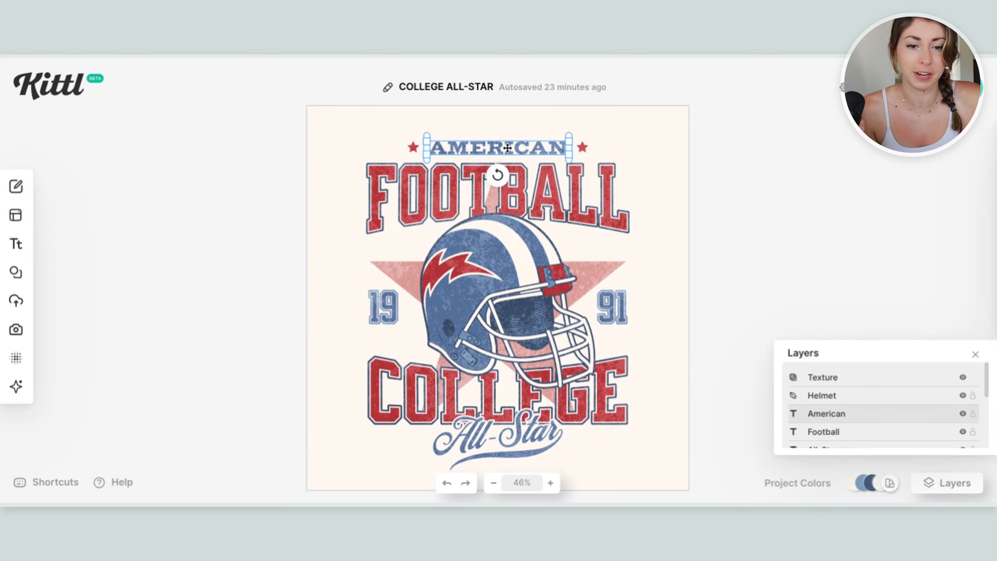
double_click(507, 148)
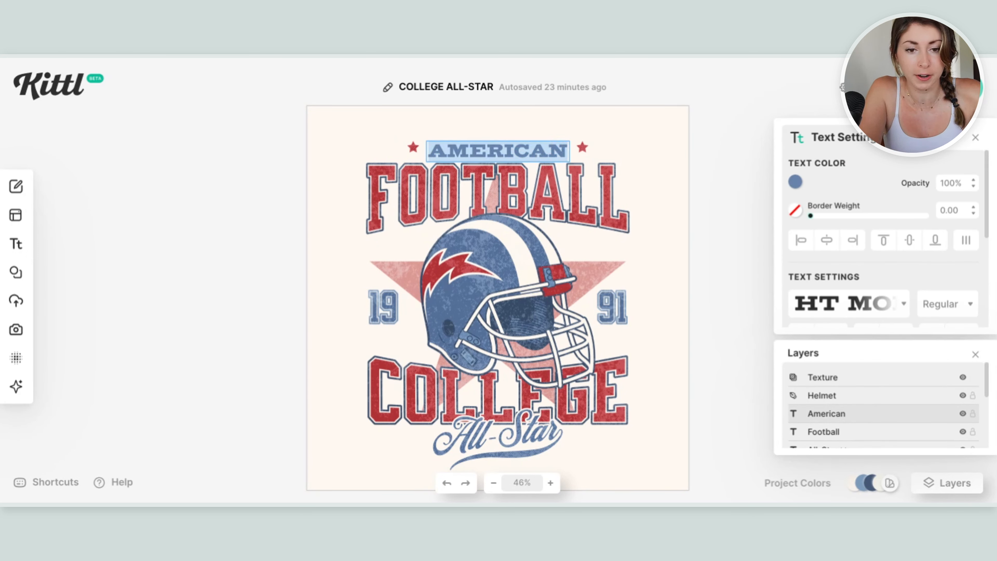
type("IT'S")
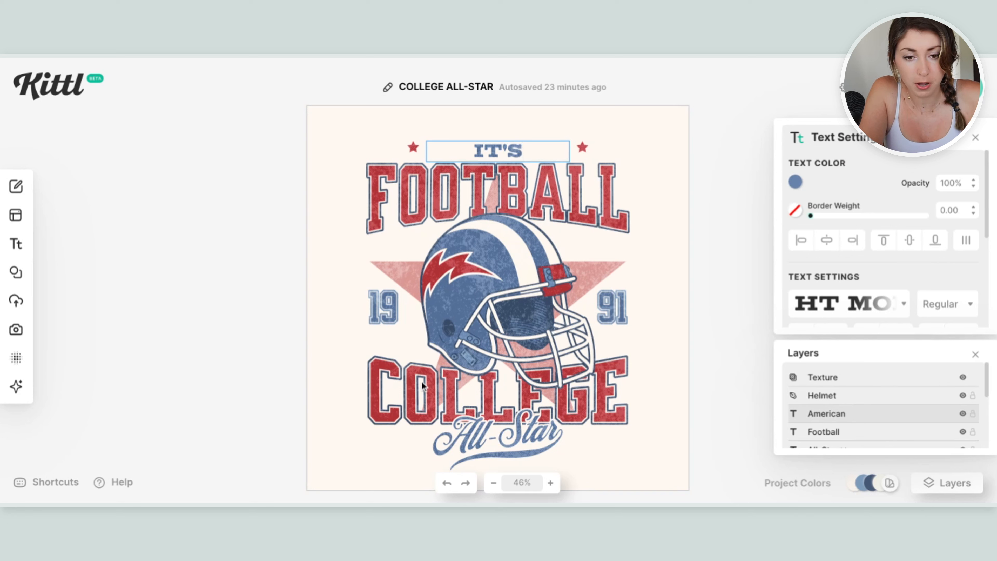
left_click(398, 388)
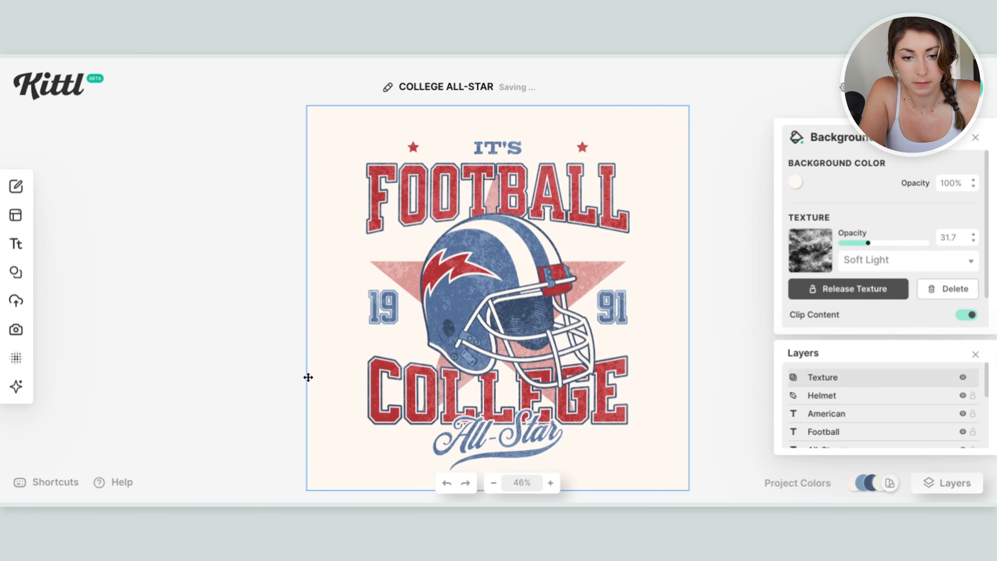
left_click(276, 360)
Replace the large word COLLEGE below the helmet with SEASON.
left_click(380, 374)
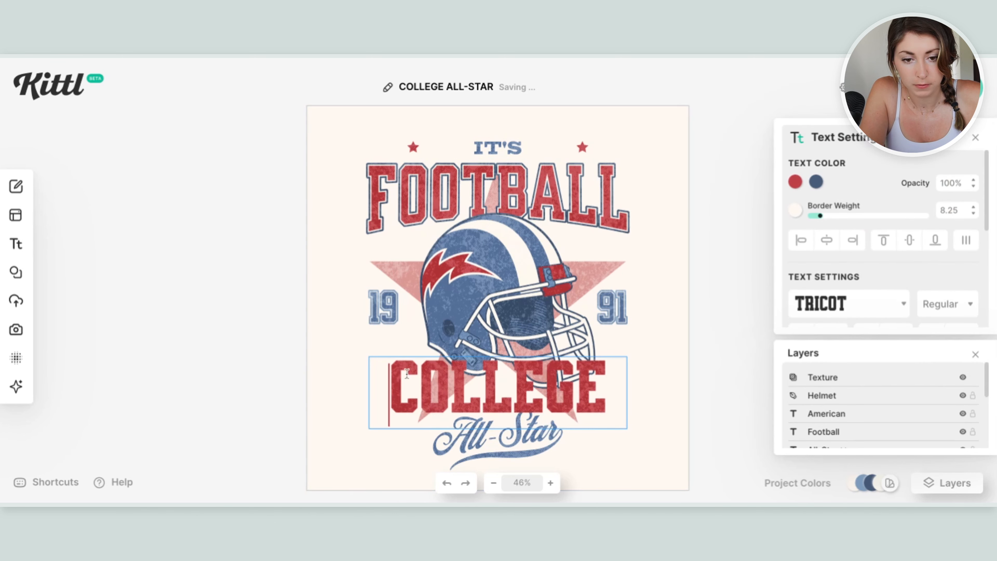
double_click(419, 374)
type("SEASON")
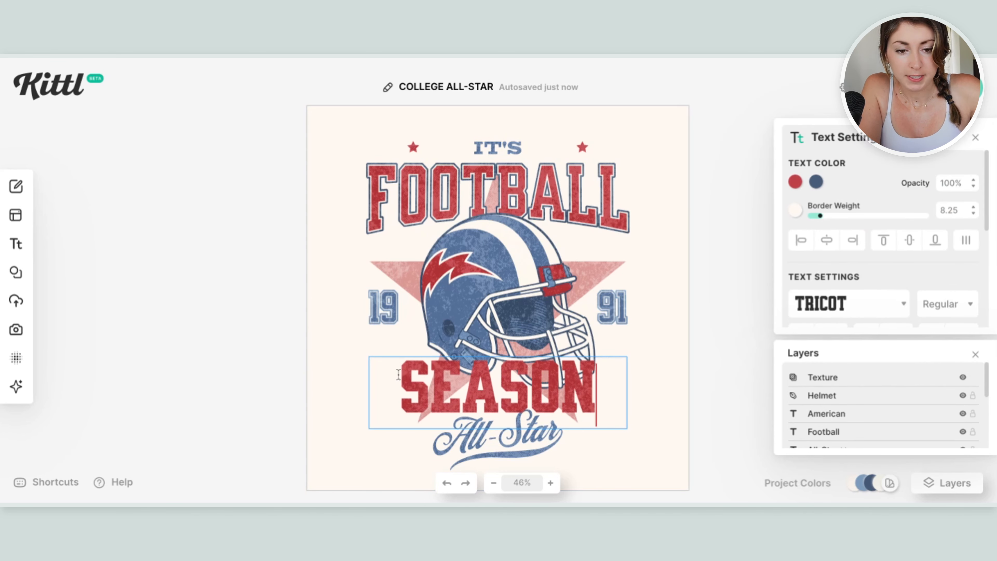
key("Escape")
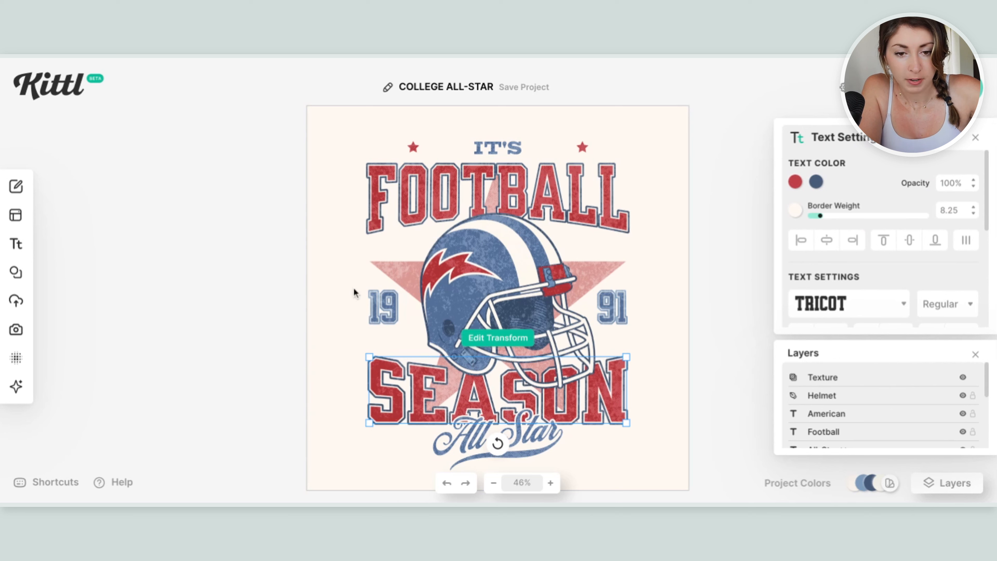
Change the first half of the year, beside the back of the helmet, to 20.
double_click(369, 293)
left_click(375, 302)
type("20")
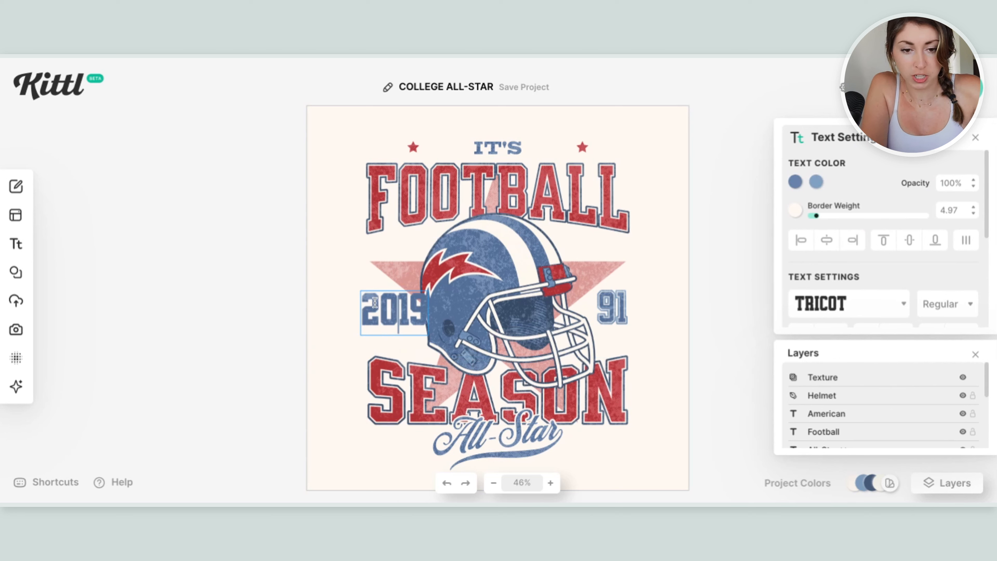
key("BackSpace")
key("Right")
key("BackSpace")
key("Right")
key("BackSpace")
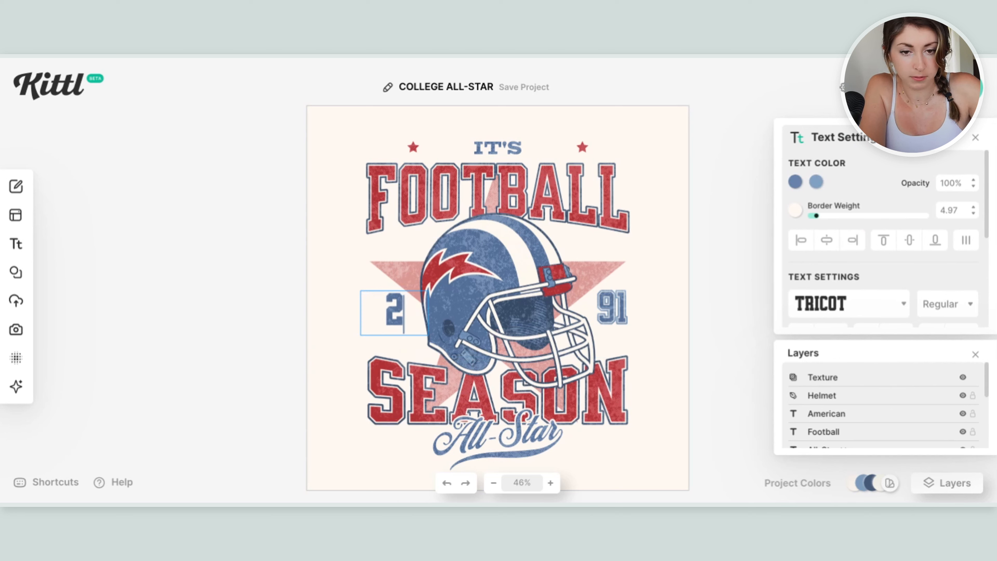
type("0")
Change the second half of the year, beside the helmet's face mask, to 23.
double_click(611, 314)
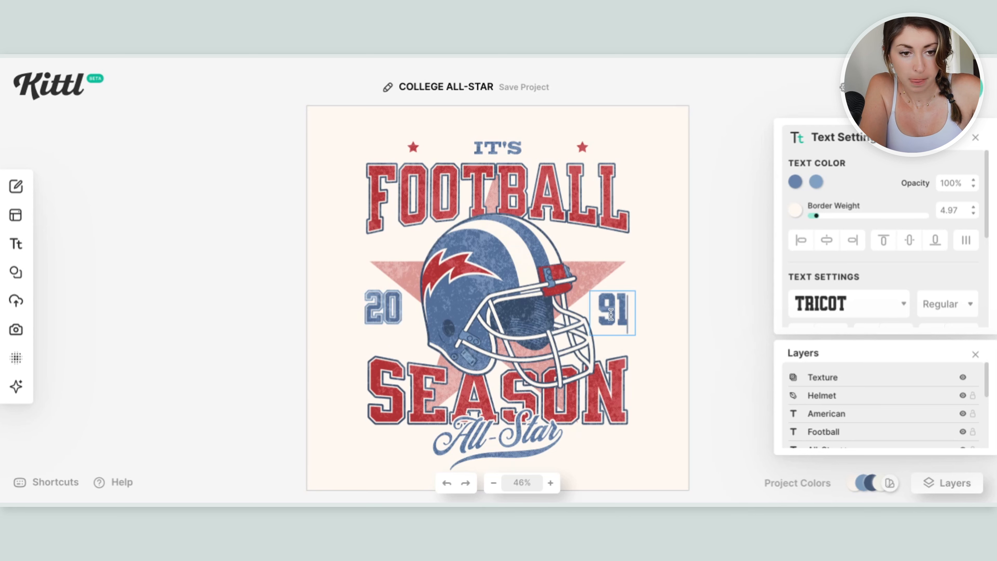
key("ctrl+a")
type("23")
key("Escape")
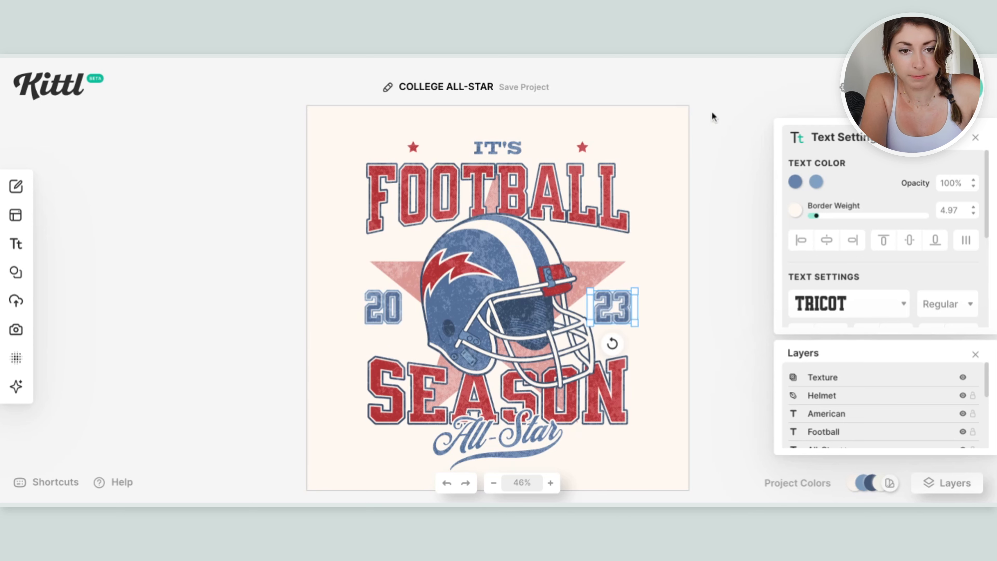
Delete the All-Star script text overlapping the word SEASON.
left_click(539, 443)
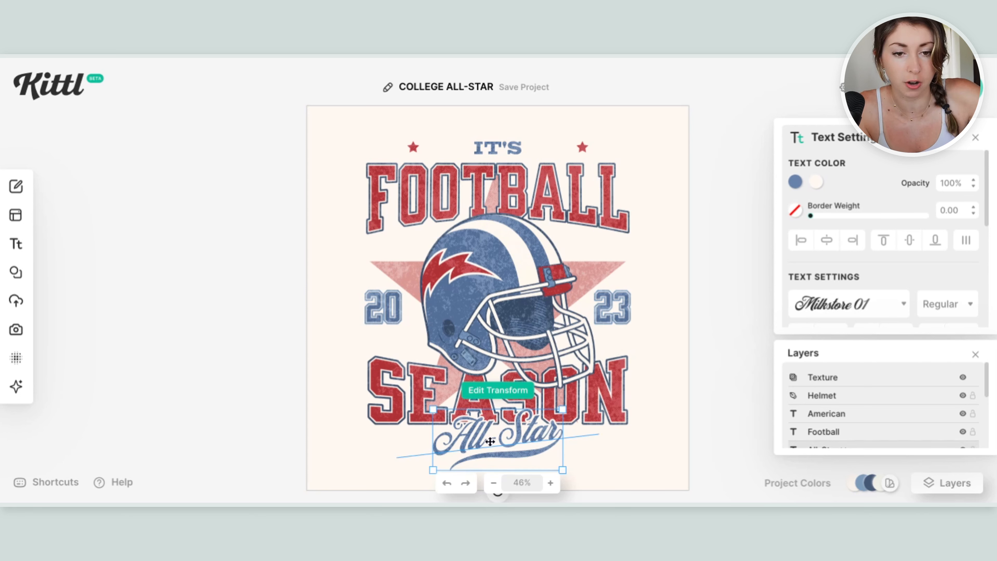
key("Delete")
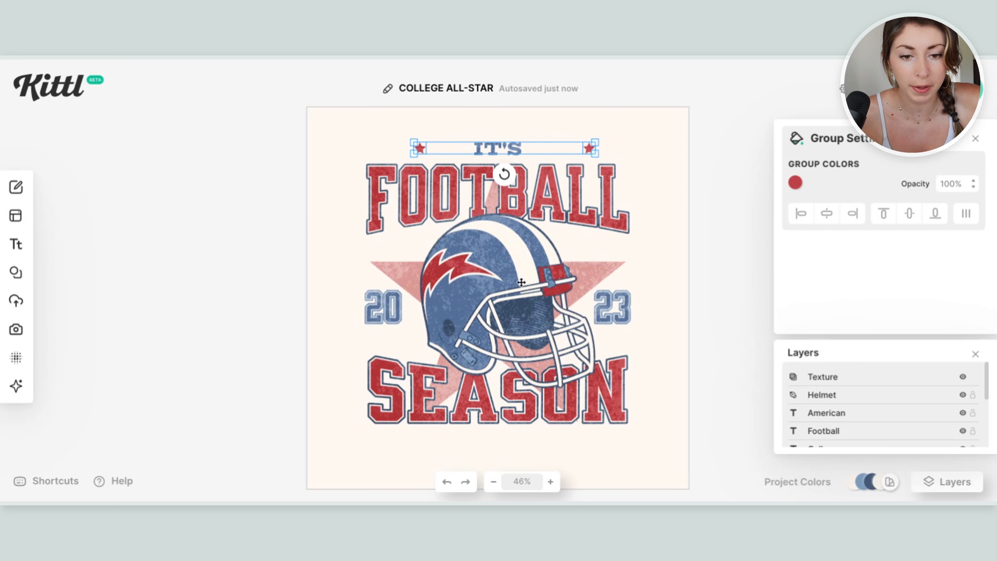
Delete the helmet and add the cream-and-black soccer ball illustration from the SOCCER element search in its place.
left_click(27, 273)
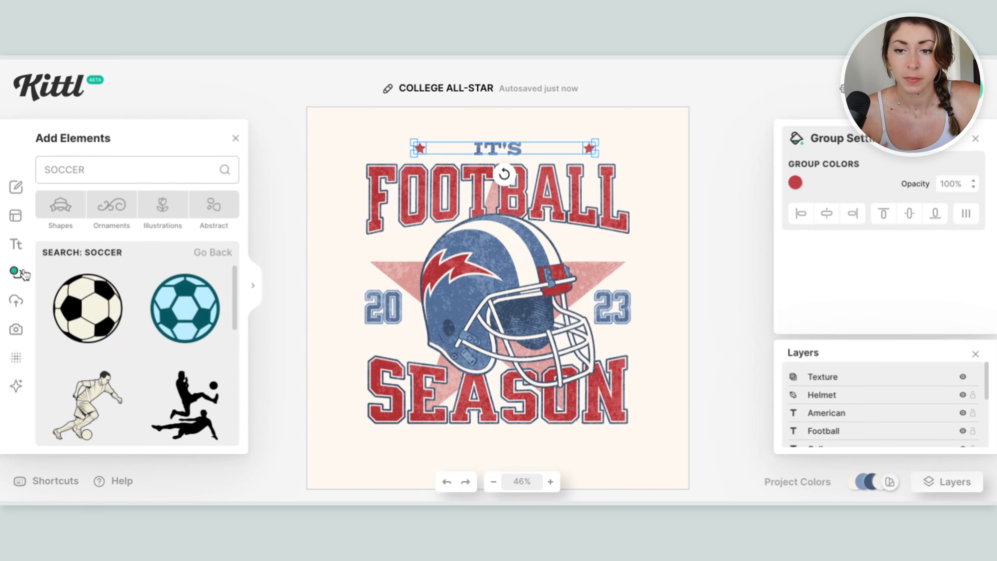
left_click(148, 170)
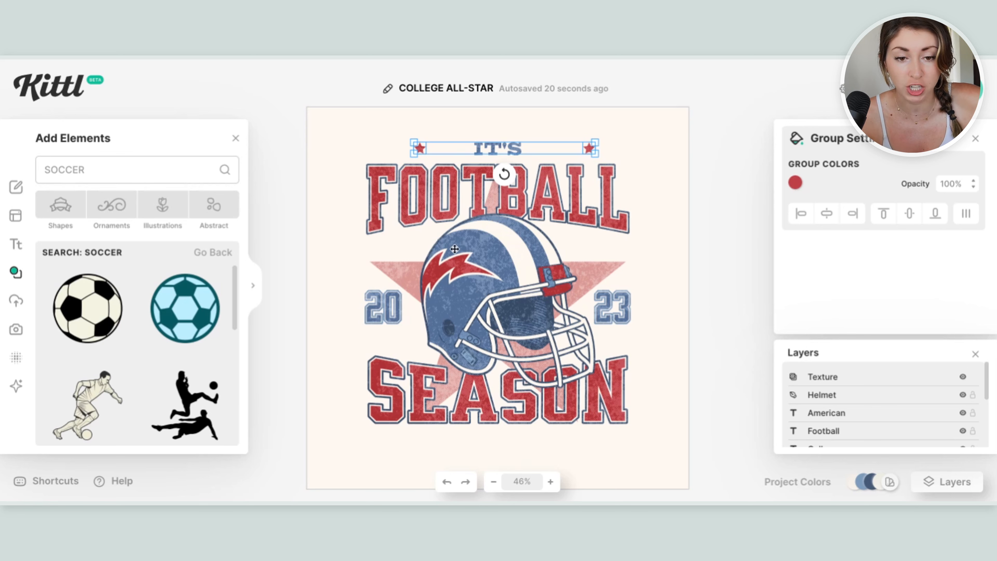
left_click(468, 266)
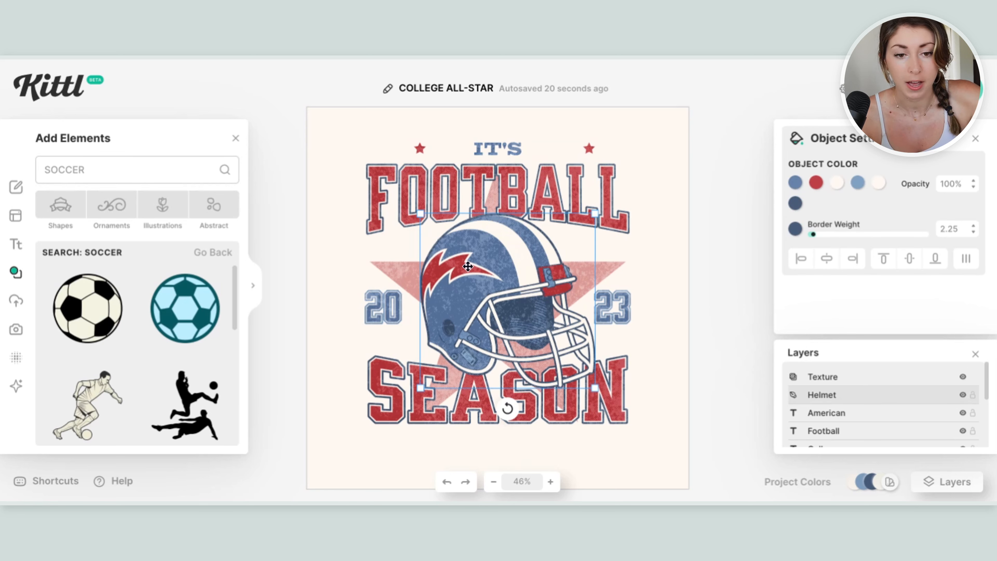
key("Delete")
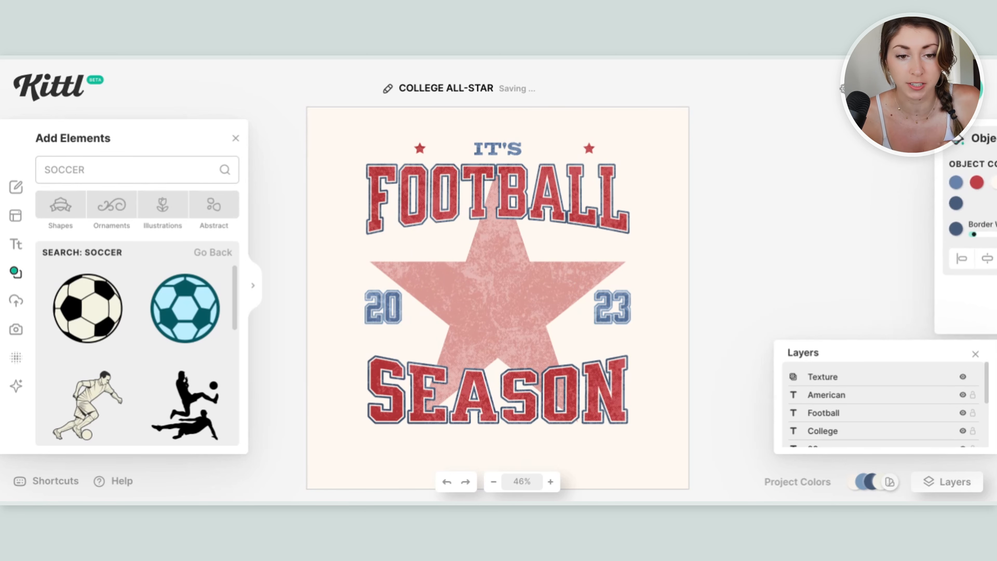
left_click(103, 317)
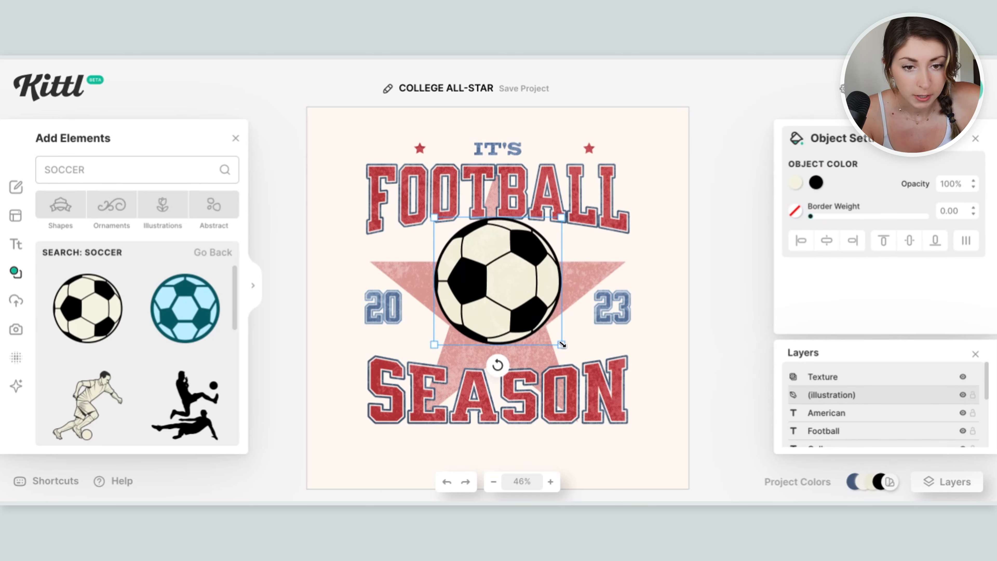
Enlarge the soccer ball and centre it over the star between FOOTBALL and SEASON.
left_click_drag(562, 345, 589, 360)
left_click_drag(568, 316, 541, 310)
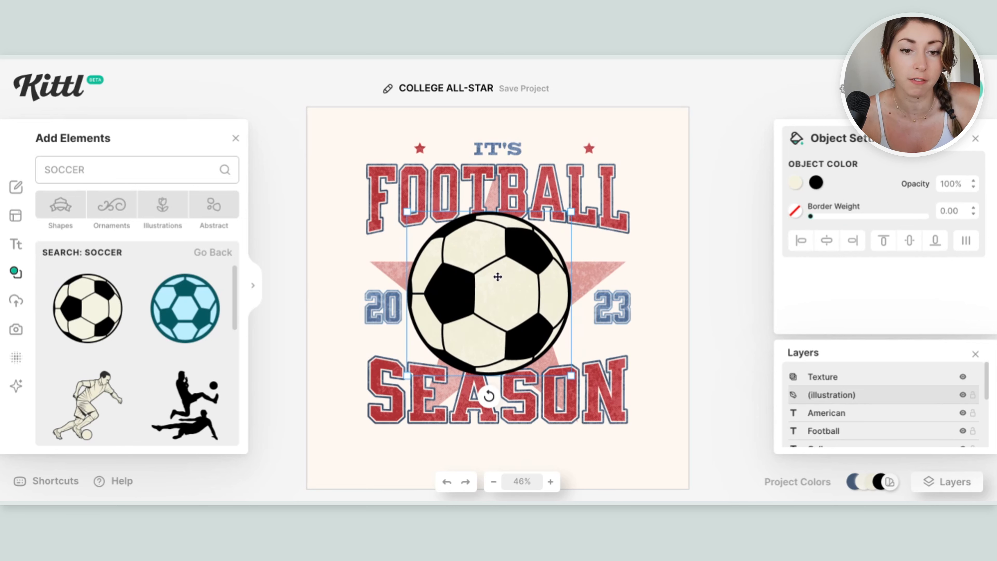
left_click_drag(491, 266, 500, 266)
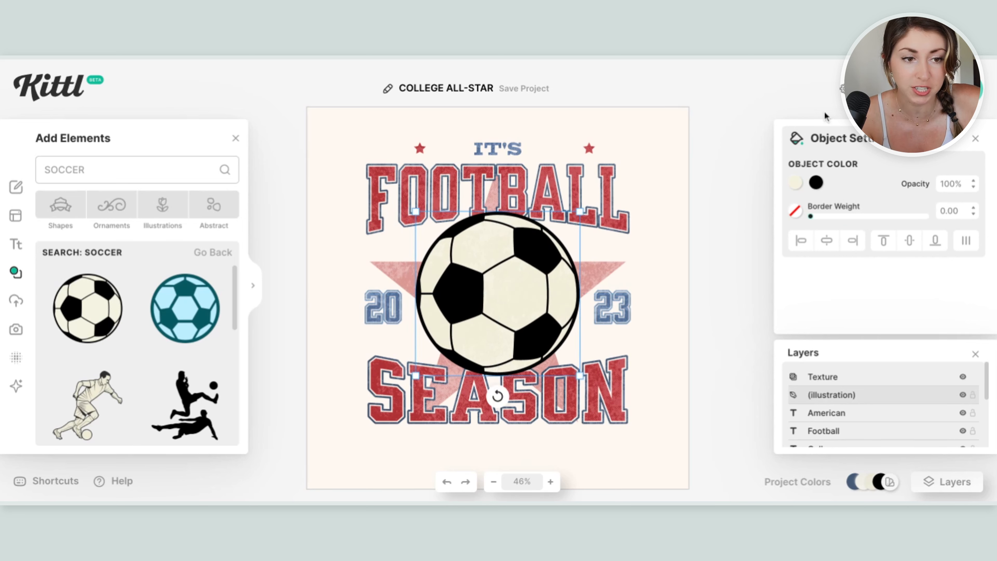
Try the red and cream document colors on the soccer ball's light panels and settle on off-white f9f8ef.
left_click(795, 183)
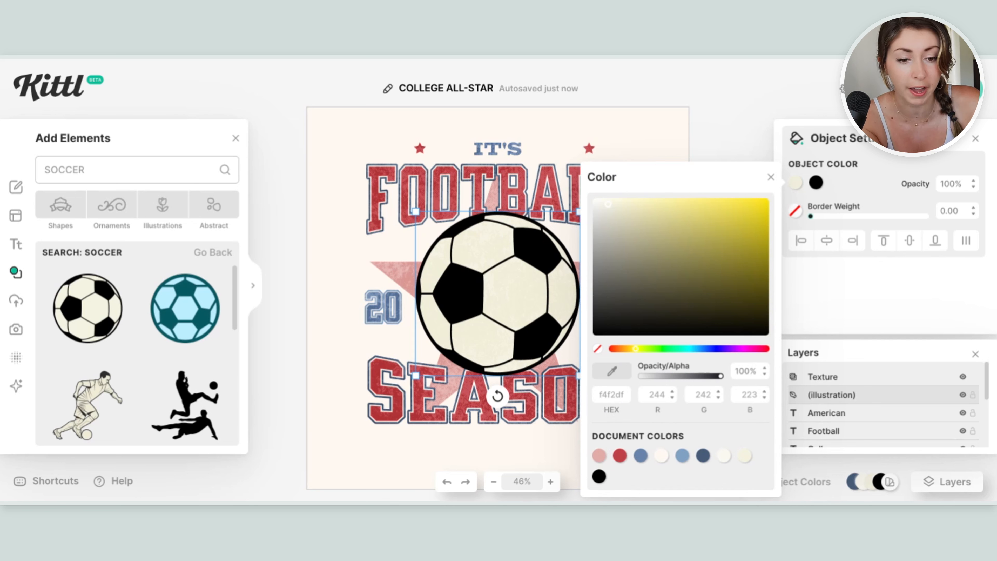
left_click(620, 460)
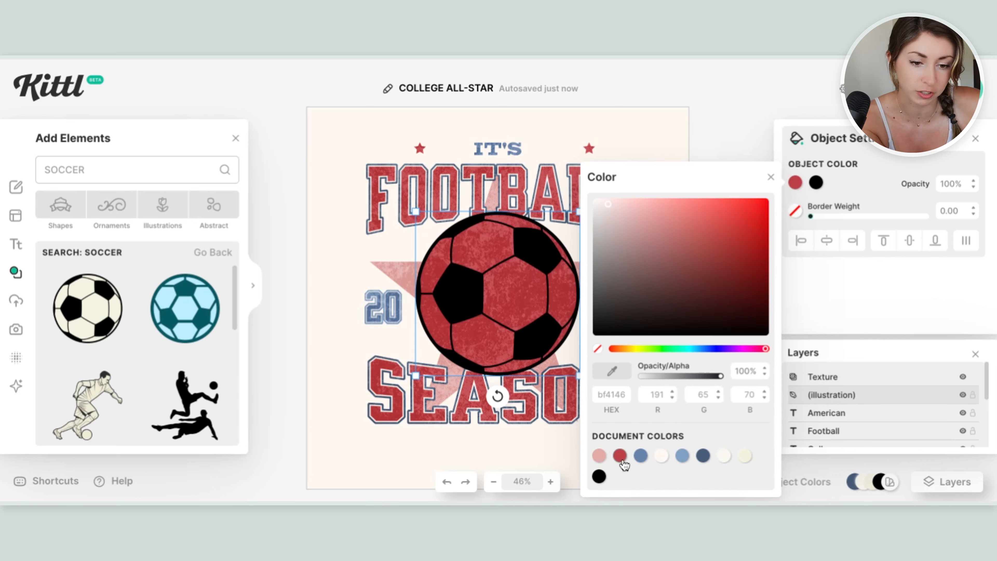
left_click(661, 457)
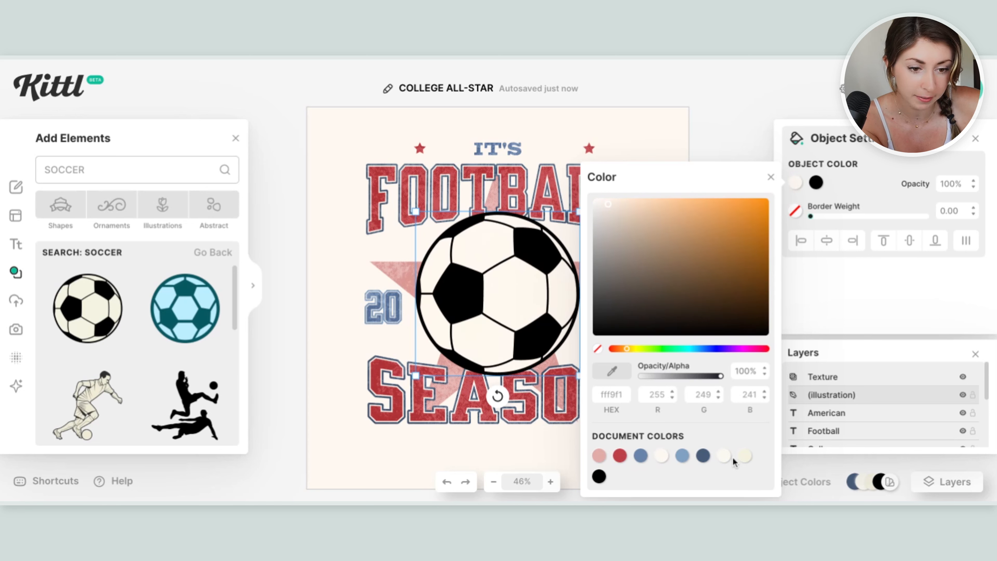
left_click(744, 456)
left_click(724, 457)
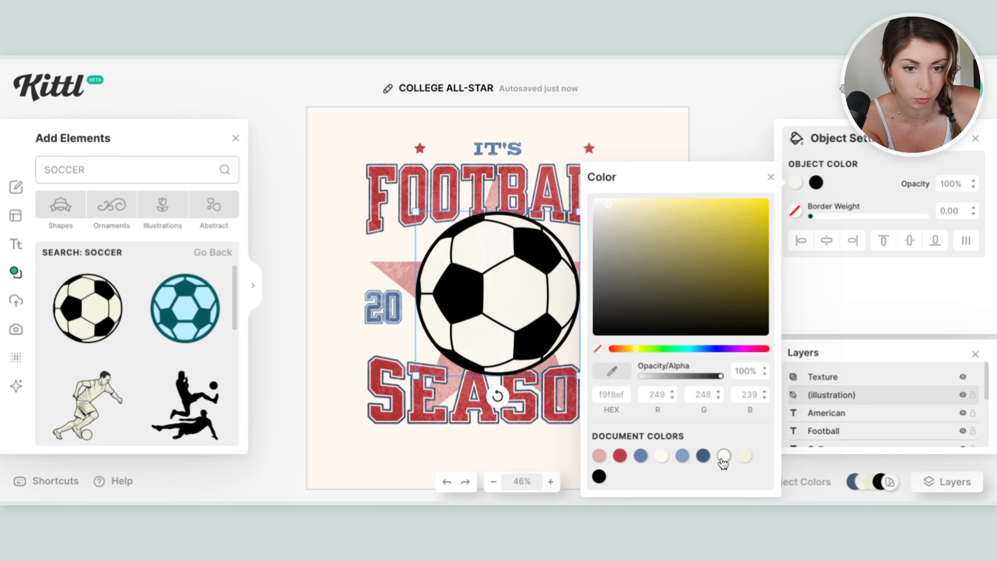
Compare the document blues 6683a9 and 475d7a on the soccer ball's black panels and outlines, settling on navy 475d7a.
left_click(838, 165)
left_click(815, 182)
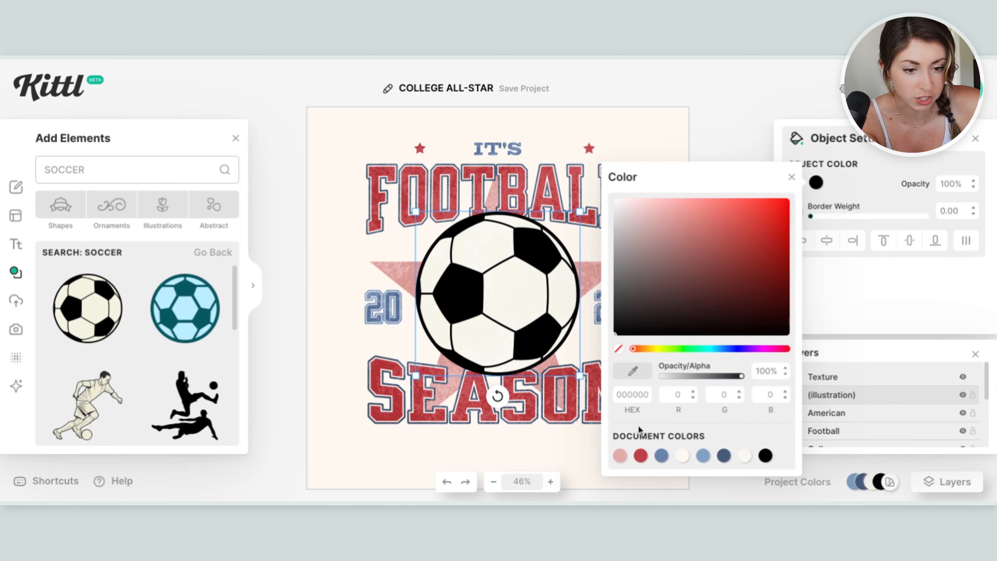
left_click(663, 456)
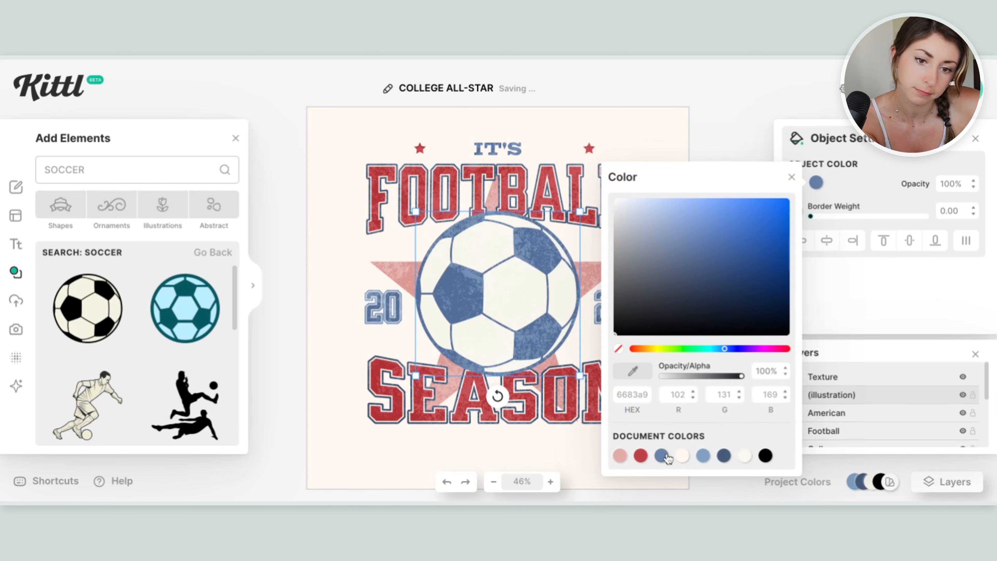
left_click(723, 456)
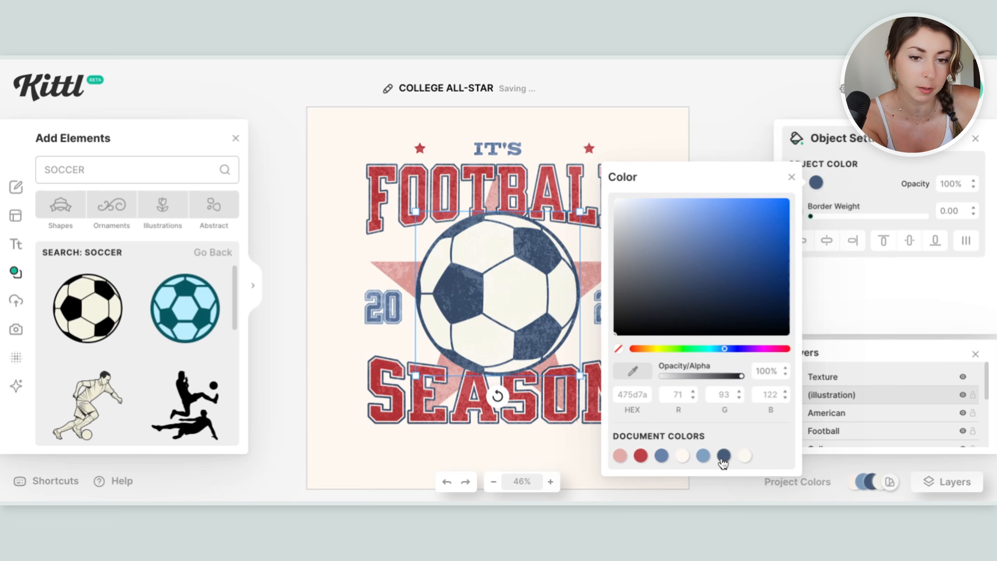
left_click(662, 462)
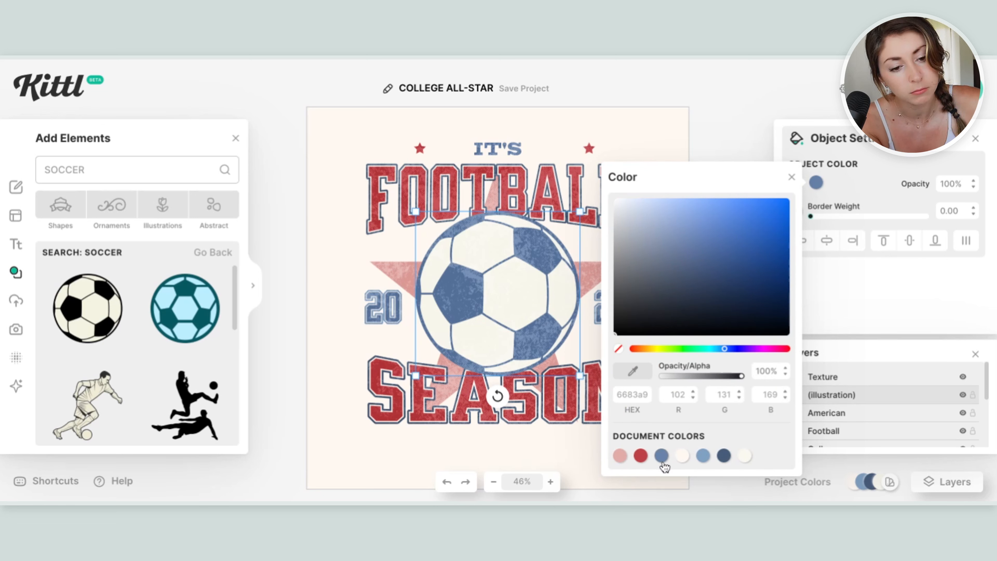
left_click(724, 458)
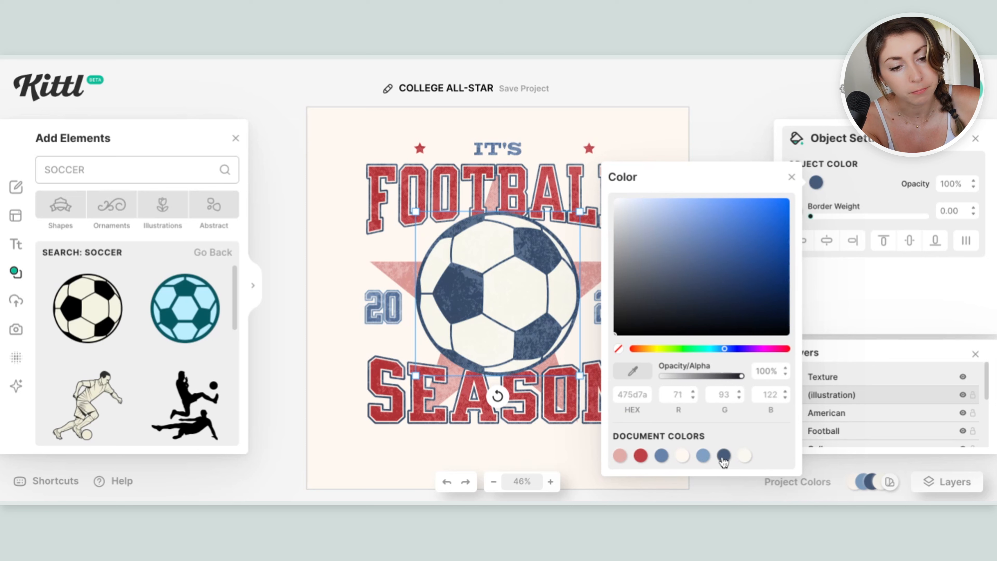
left_click(496, 330)
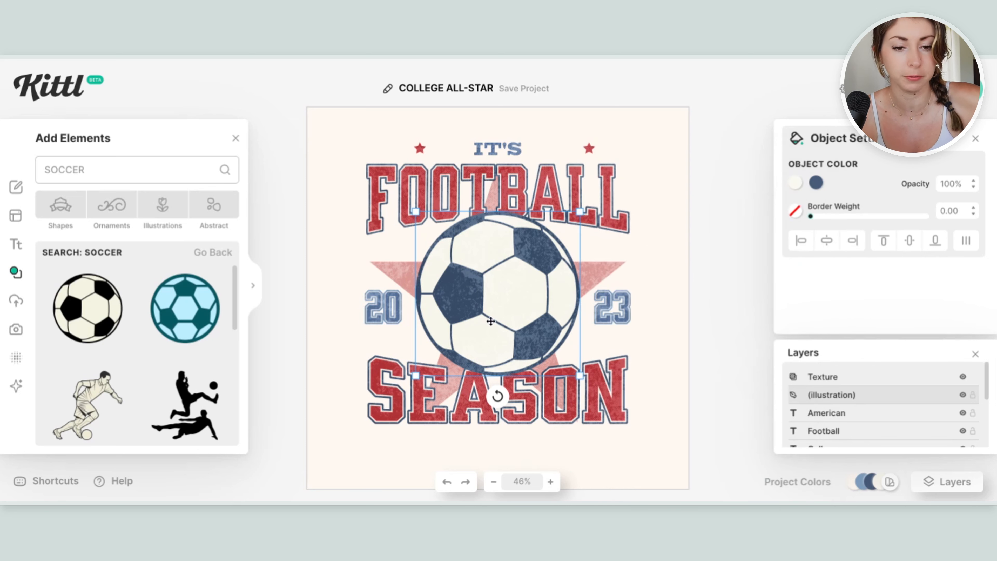
Make the soccer ball slightly smaller and recentre it over the star between FOOTBALL and SEASON.
left_click_drag(580, 212, 565, 227)
left_click_drag(489, 300, 486, 302)
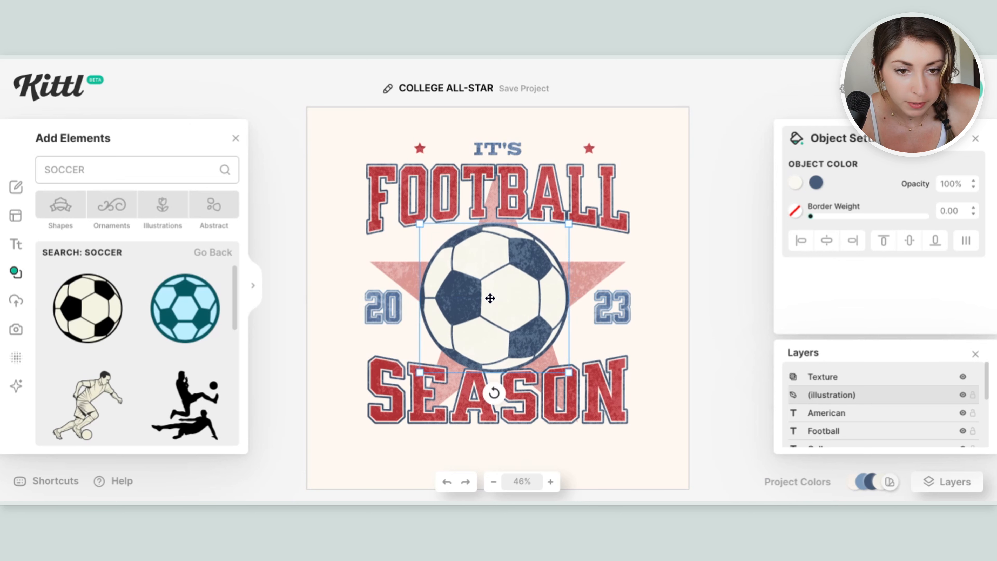
left_click_drag(570, 222, 578, 214)
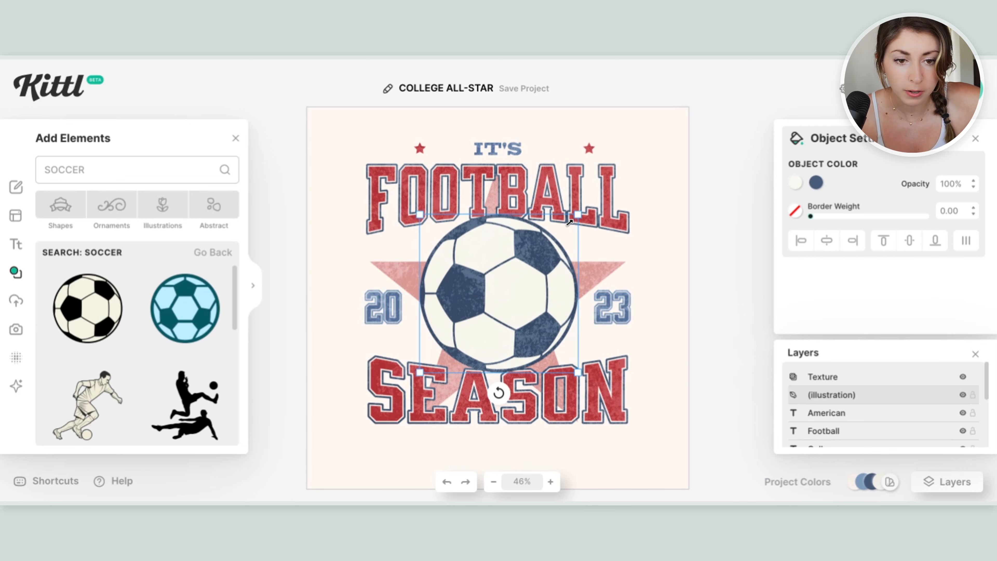
left_click_drag(520, 273, 521, 271)
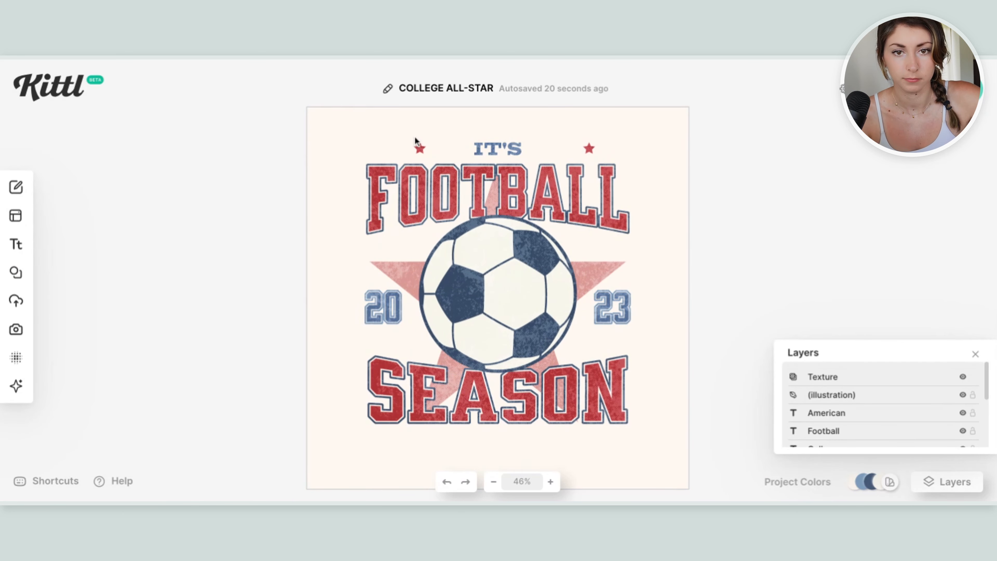
Ungroup the two small red stars and move the one after IT'S in close beside the word.
left_click(424, 148)
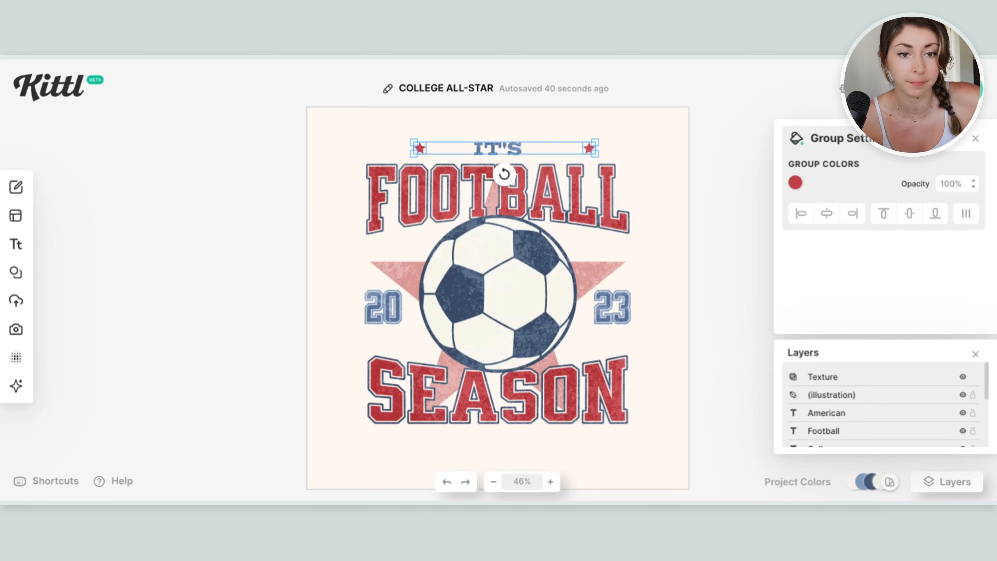
right_click(584, 146)
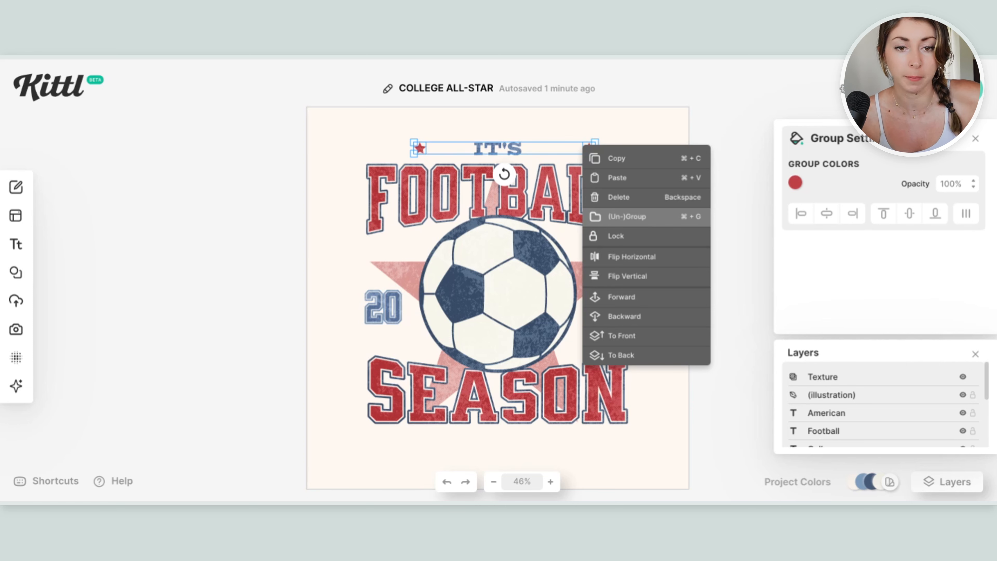
left_click(626, 217)
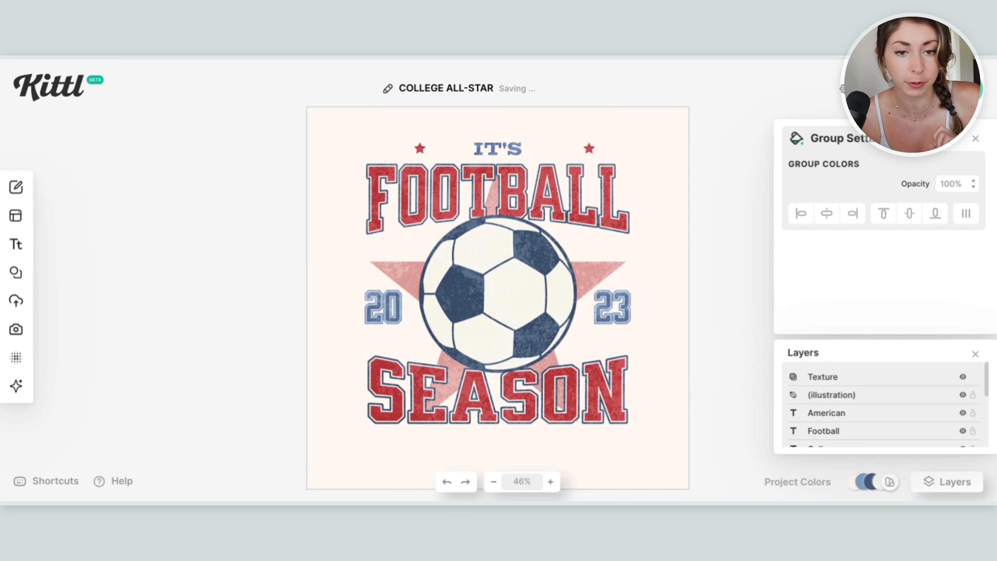
left_click(589, 148)
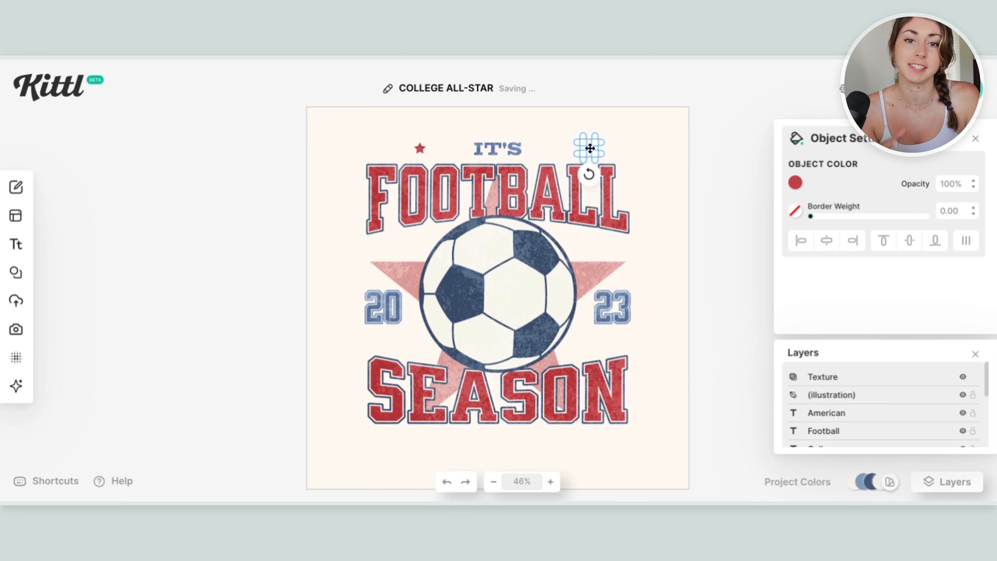
left_click_drag(589, 148, 535, 148)
Nudge the small red star before IT'S horizontally towards the word until its spacing matches the star on the other side.
left_click(421, 147)
key("shift+Right")
key("shift+Right")
key("shift+Right")
key("shift+Right")
key("shift+Right")
key("shift+Right")
key("shift+Right")
key("shift+Right")
key("shift+Right")
key("shift+Right")
key("shift+Right")
key("shift+Right")
key("shift+Right")
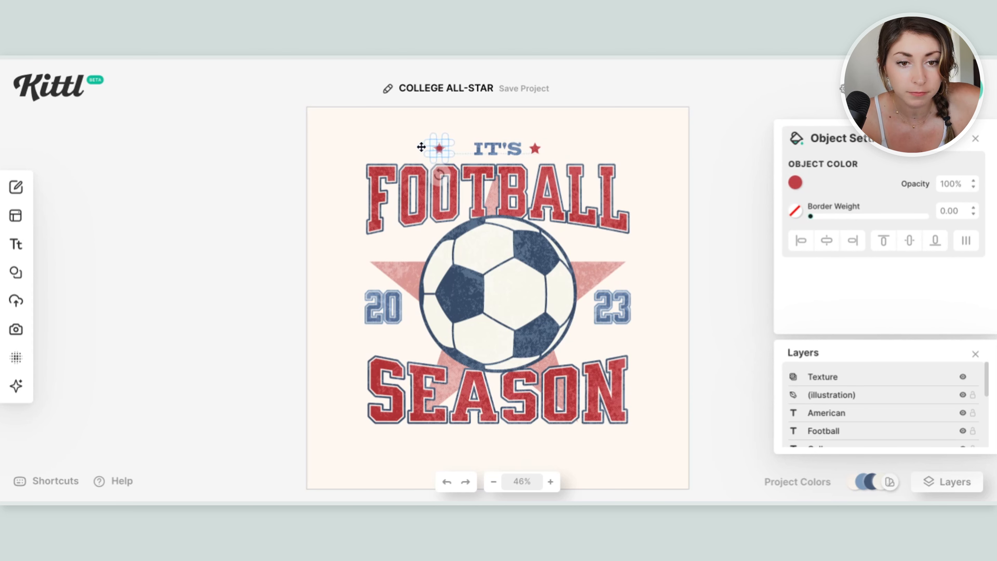
left_click(436, 151)
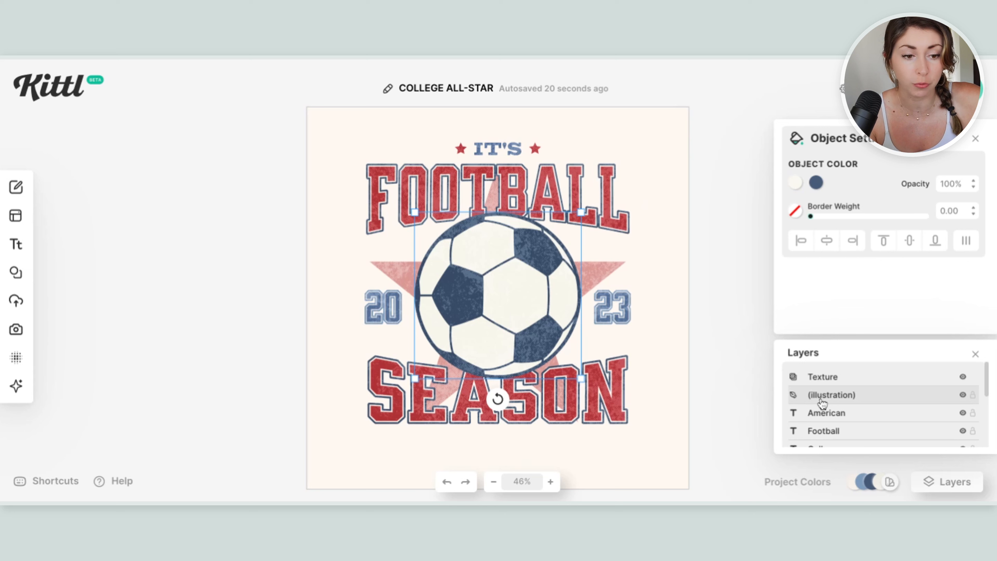
Move the soccer ball's layer below the (basicShape) layer and rename it SOCCER.
left_click_drag(827, 401, 827, 436)
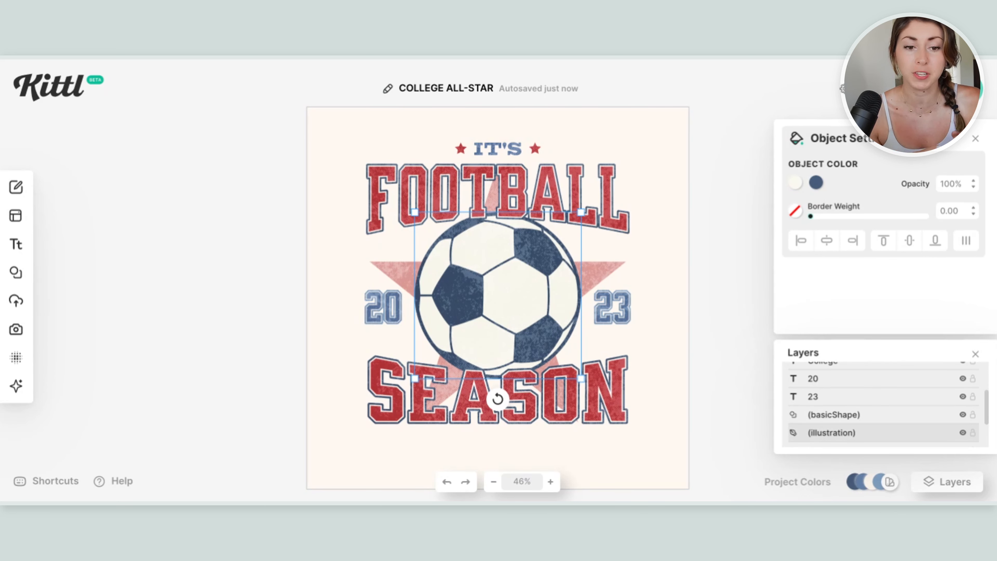
double_click(837, 433)
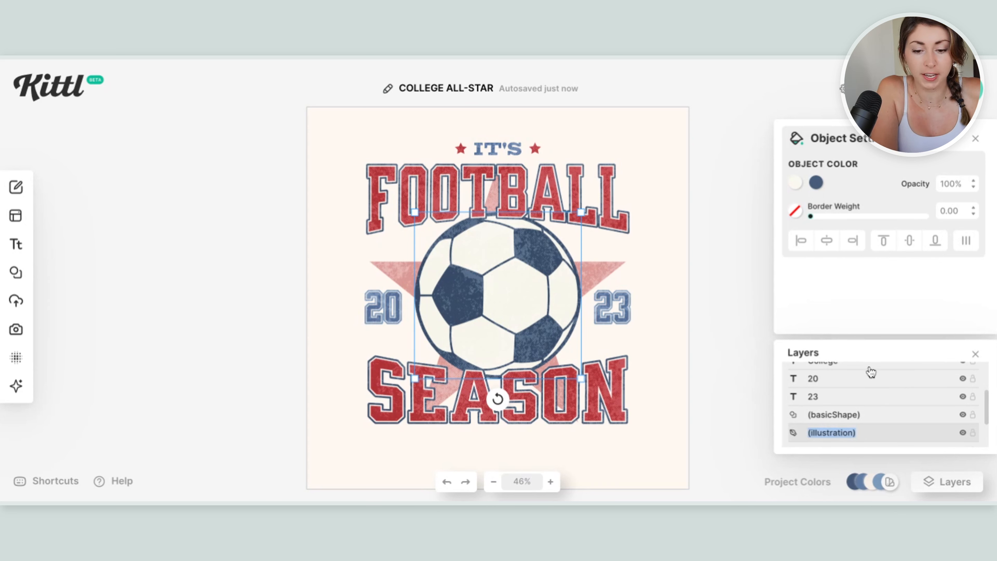
type("SOCCER")
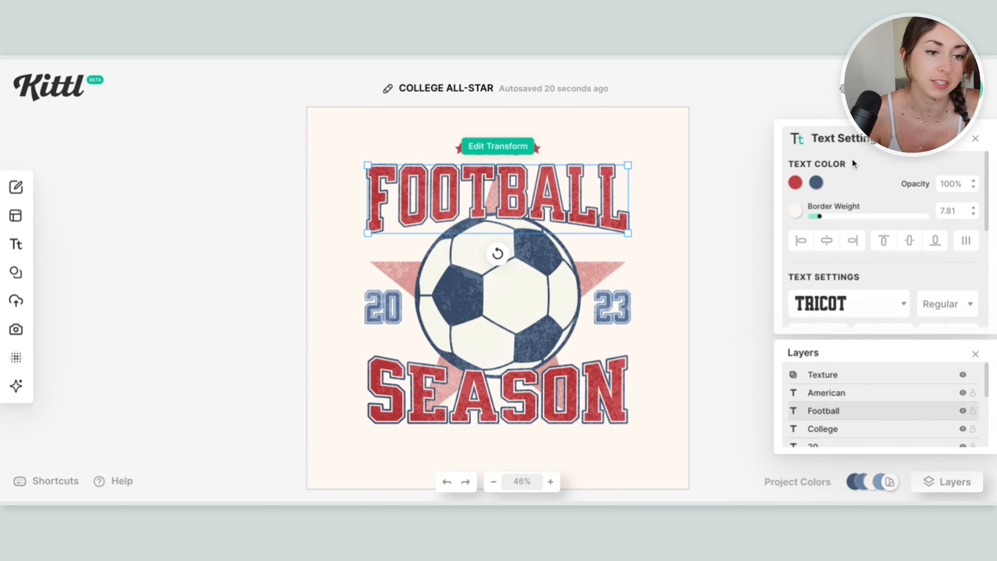
Try a block shadow on the FOOTBALL text with offset 15 and angle -171°, and return the offset to 0.
left_click(909, 141)
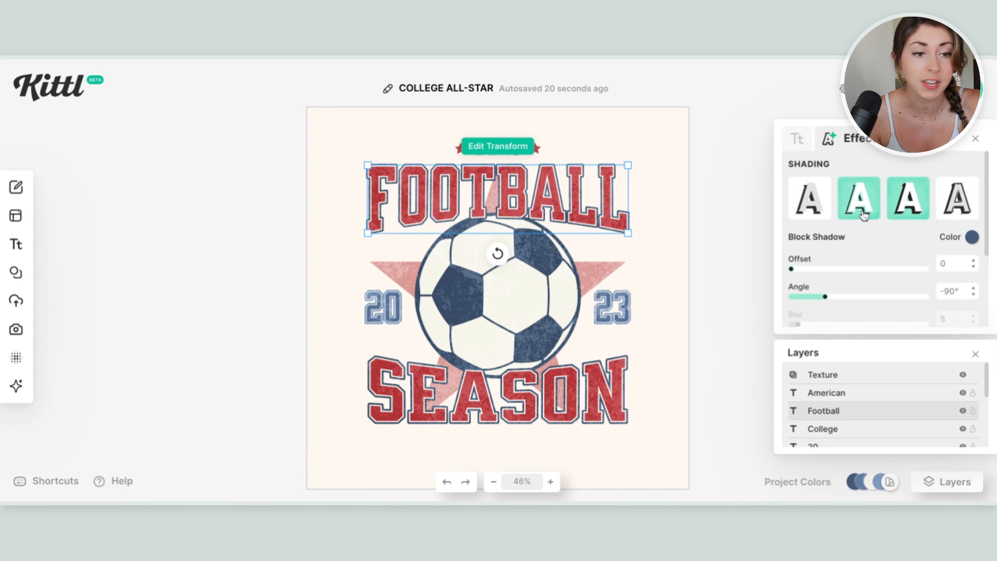
scroll(850, 220, "down", 2)
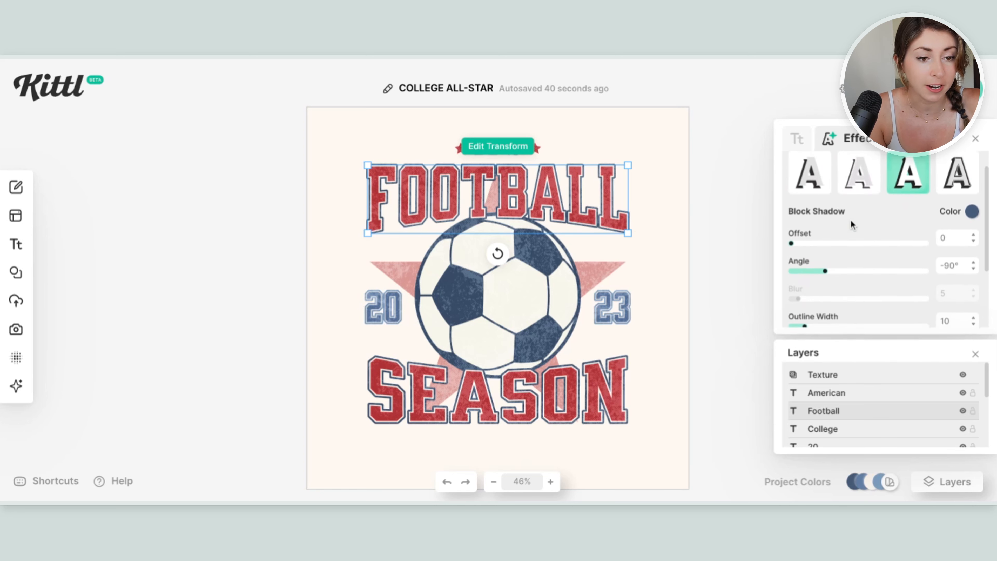
scroll(851, 219, "down", 2)
scroll(832, 218, "up", 2)
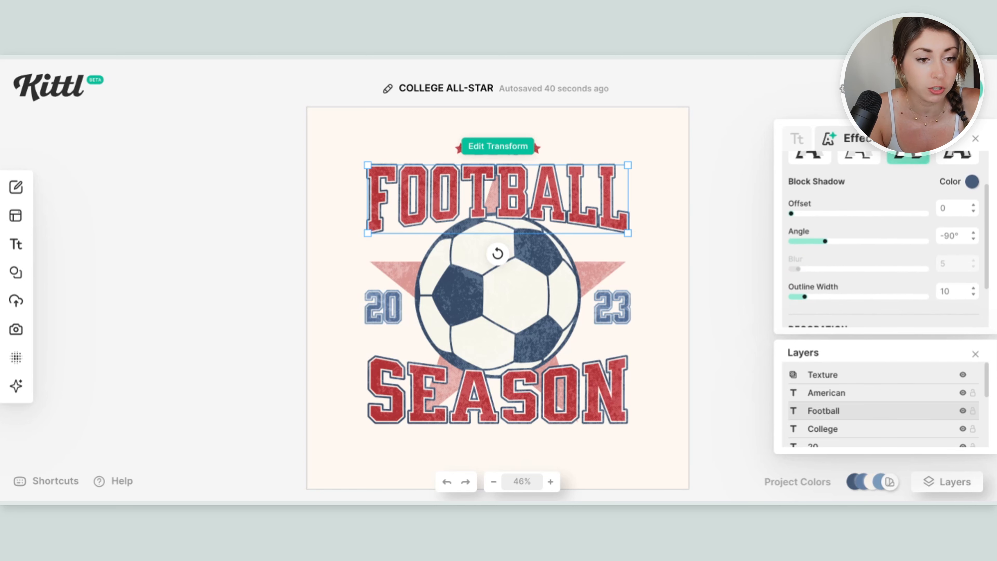
left_click_drag(794, 214, 792, 249)
left_click(807, 215)
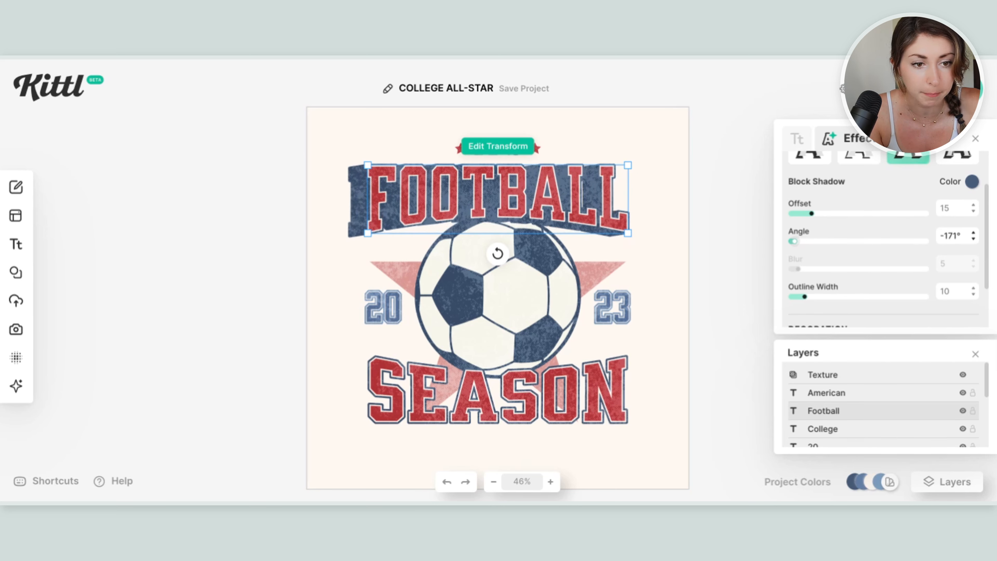
left_click_drag(813, 217, 790, 216)
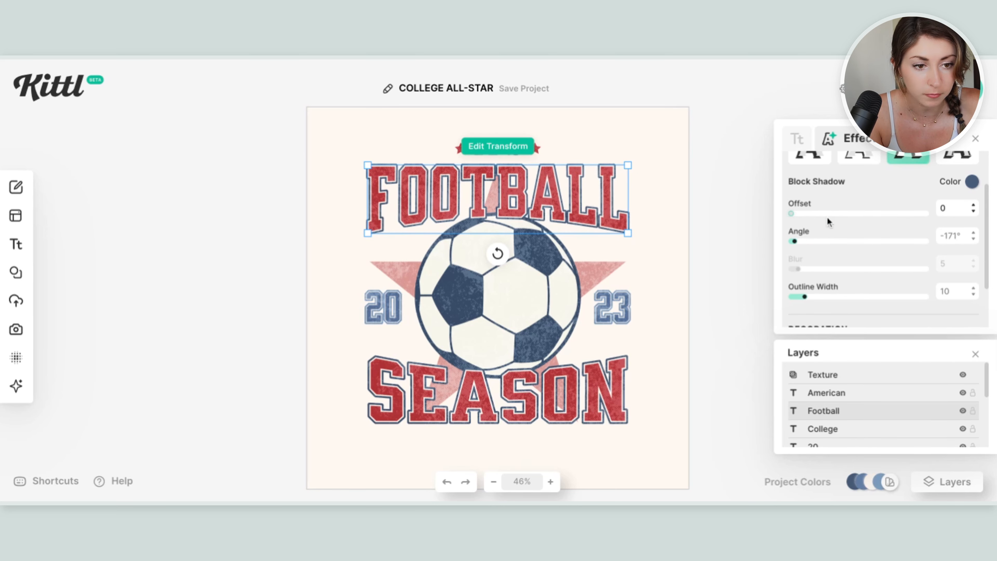
Try a block shadow outline width of 13 on the FOOTBALL text and return it to 10.
scroll(827, 218, "down", 2)
mouse_move(805, 239)
left_mouse_down()
mouse_move(823, 239)
mouse_move(804, 240)
left_mouse_up()
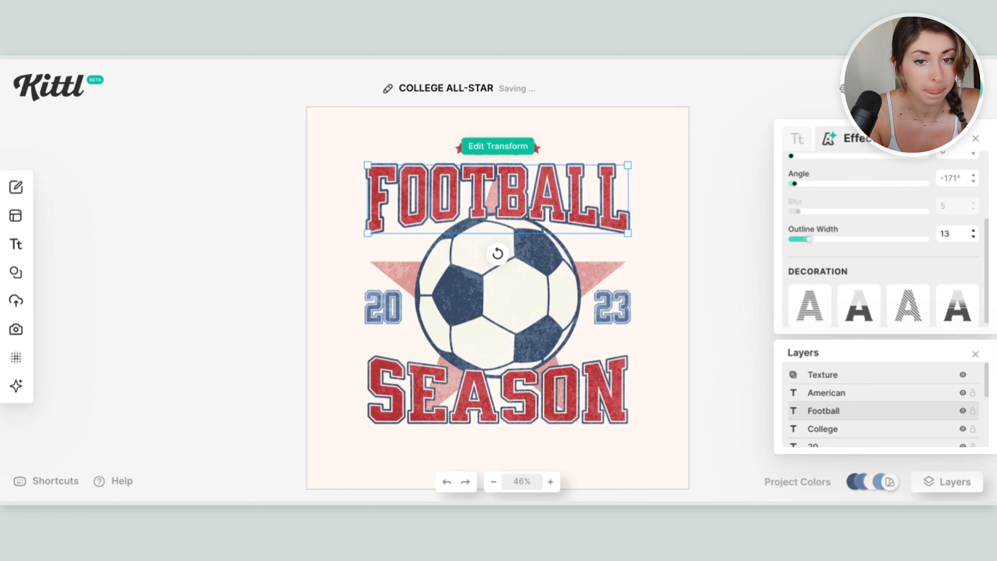
scroll(848, 178, "down", 1)
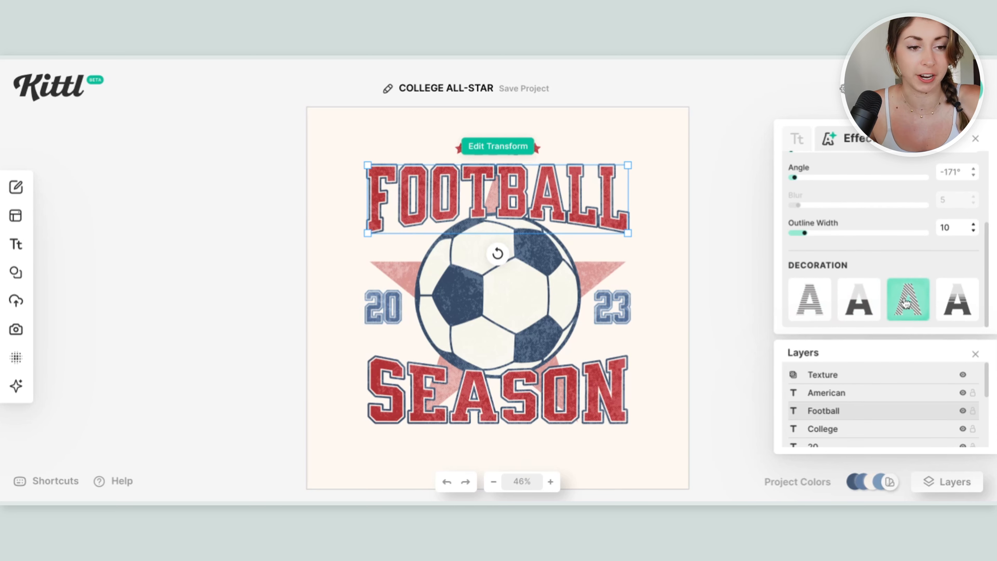
Try the Wave transformation on the FOOTBALL text.
left_click(799, 142)
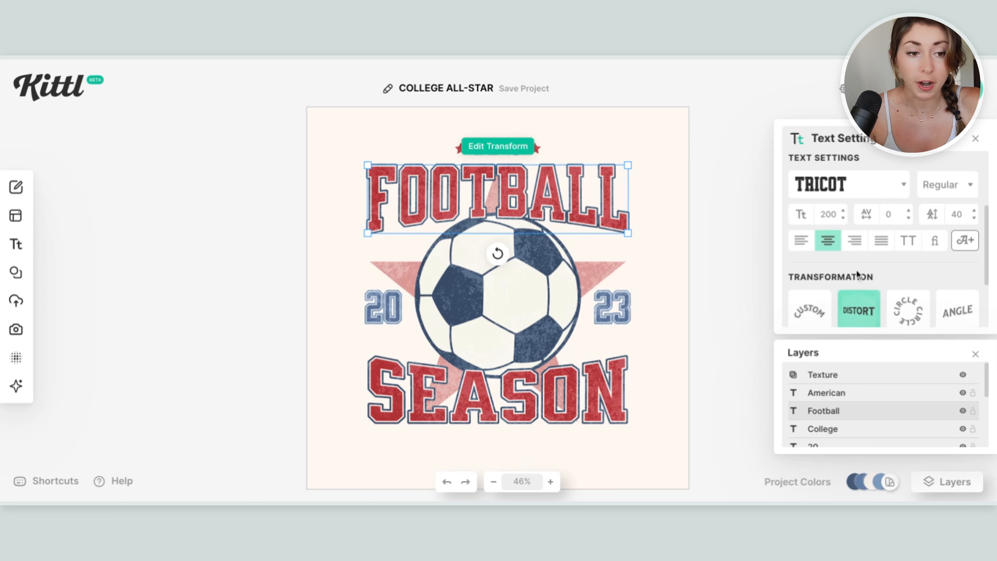
scroll(857, 275, "down", 1)
scroll(856, 271, "down", 2)
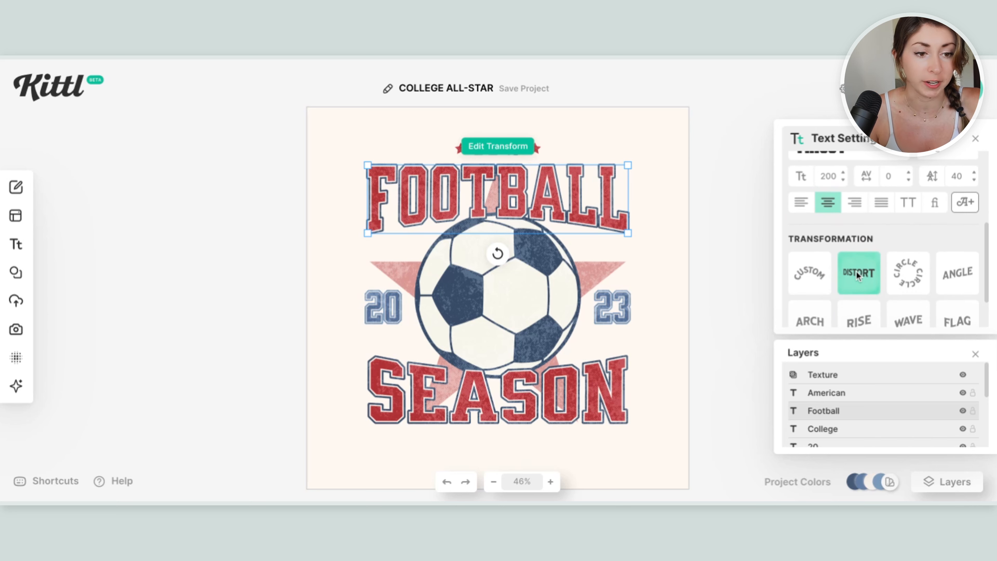
scroll(818, 271, "down", 3)
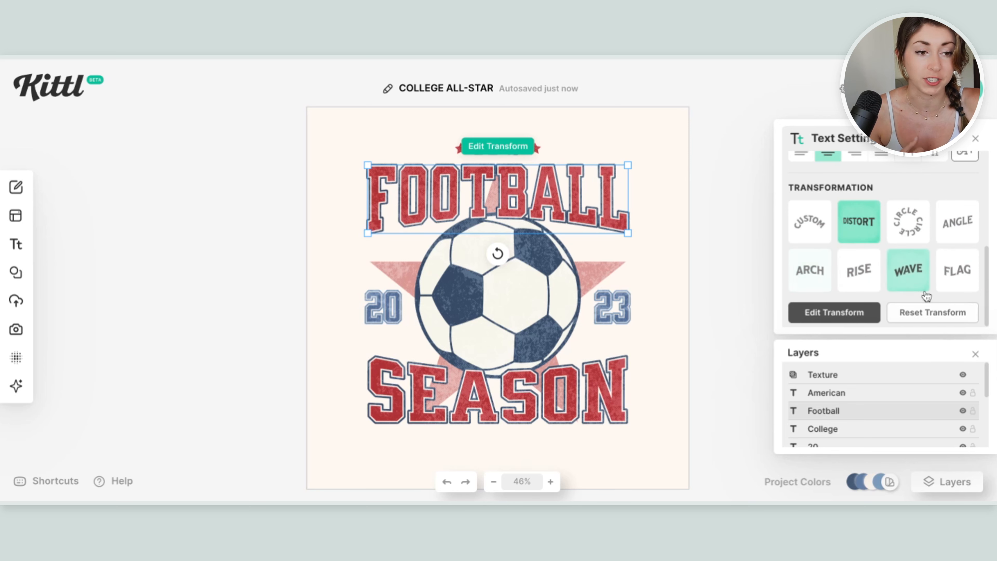
left_click(922, 272)
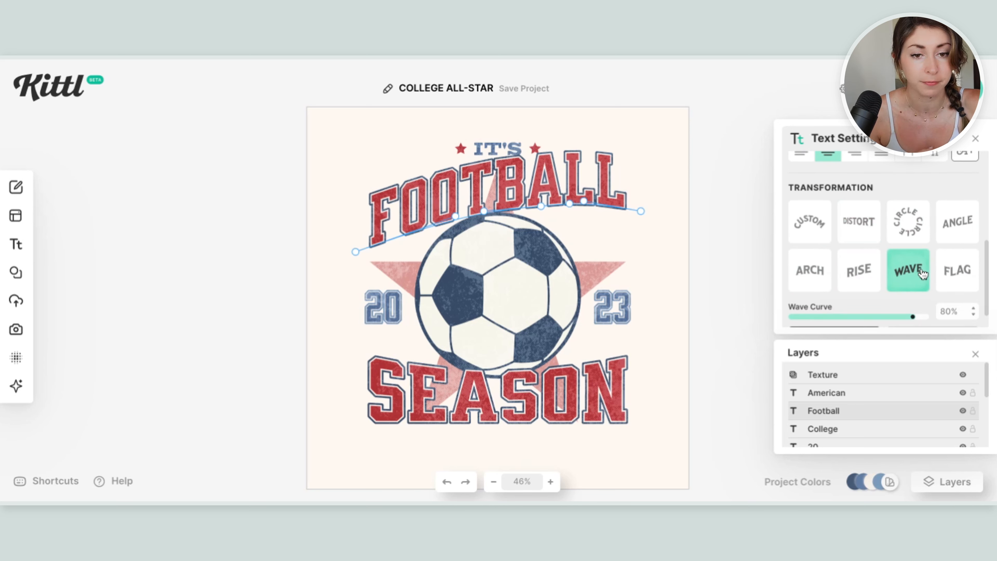
Switch the FOOTBALL text to the Distort transformation and pull its two lower corners downward.
left_click(858, 223)
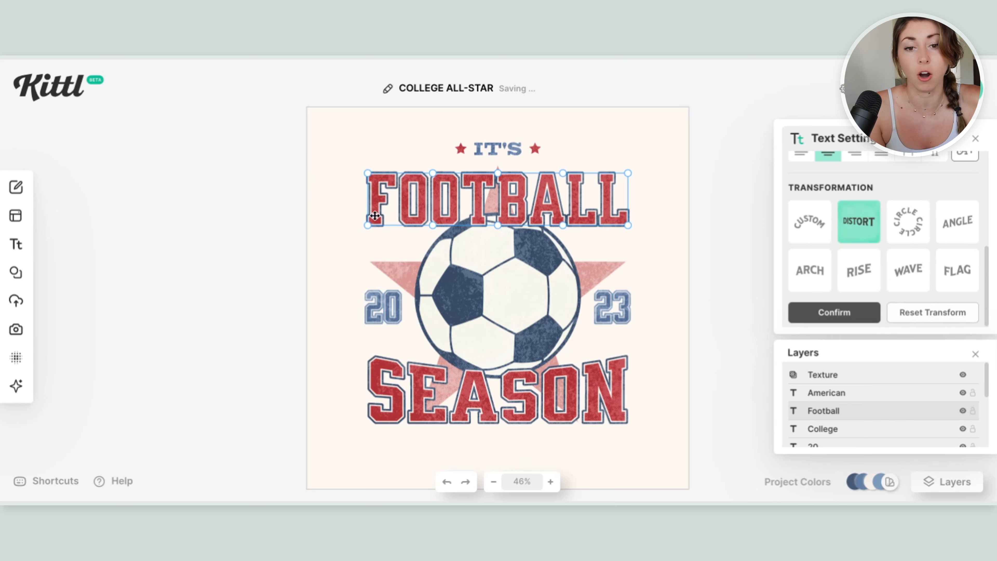
left_click_drag(368, 224, 366, 237)
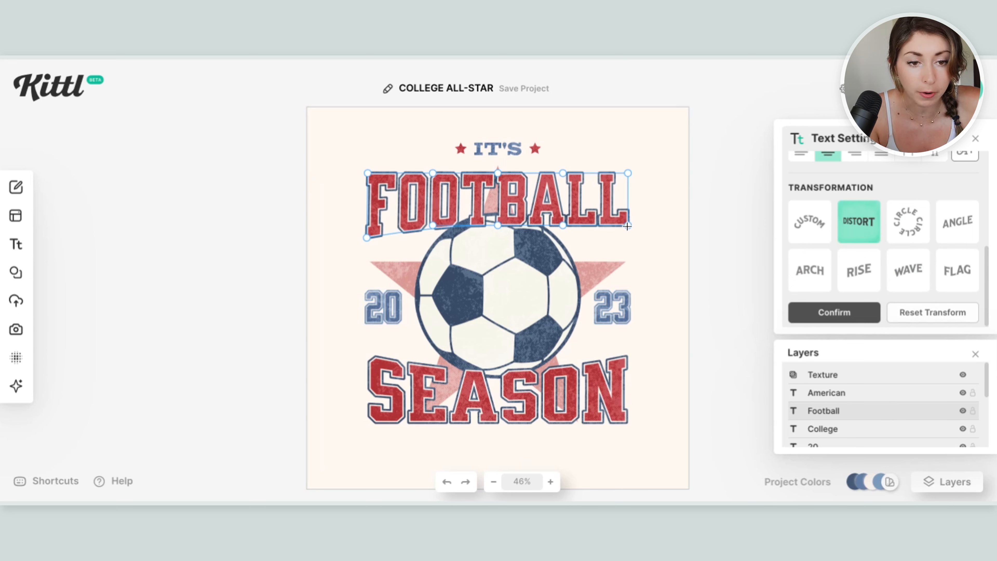
left_click_drag(628, 225, 628, 236)
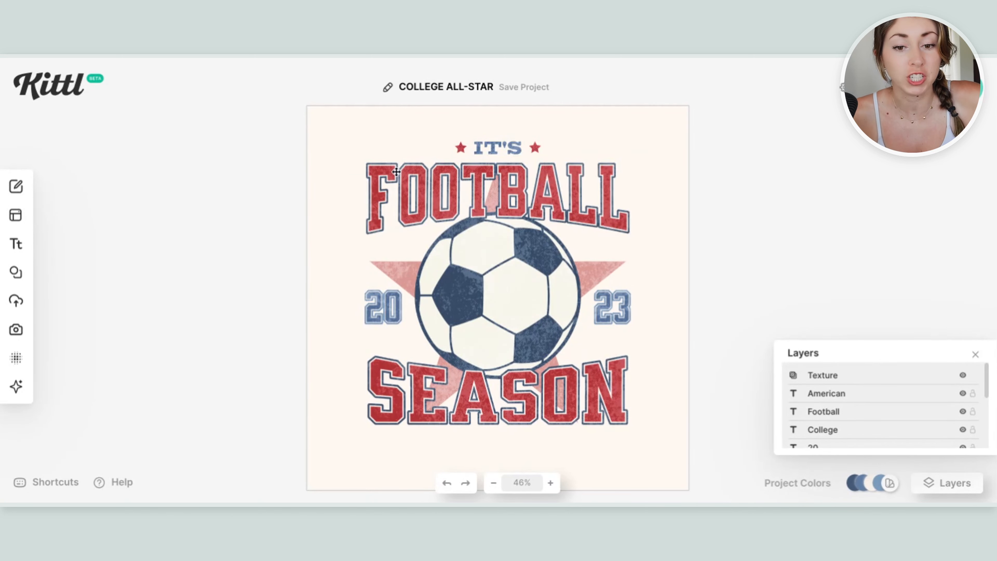
Apply the Custom transformation to the FOOTBALL text and pull the curve handle near the letter F upward.
left_click(883, 411)
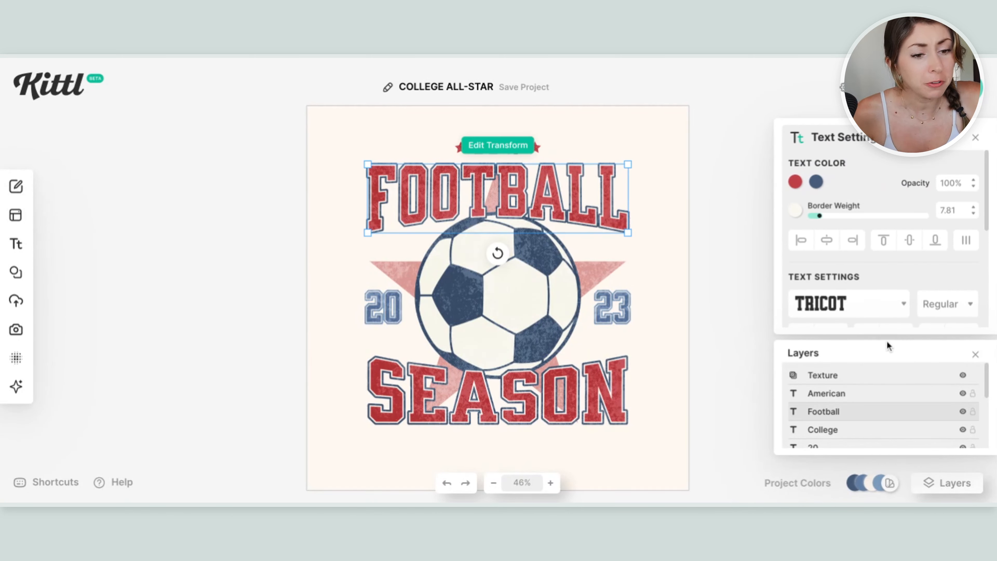
scroll(859, 276, "down", 5)
left_click(820, 277)
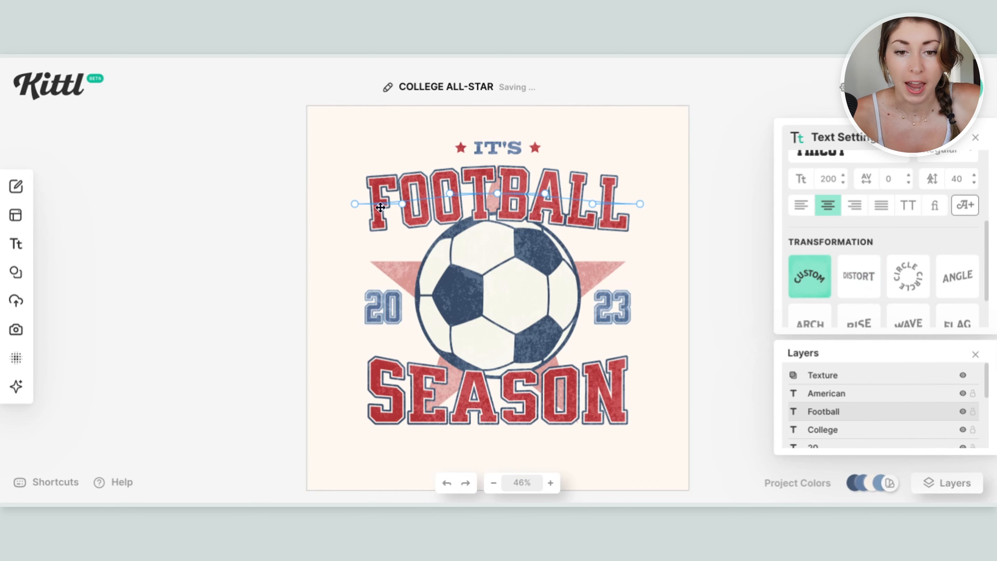
left_click_drag(403, 204, 397, 165)
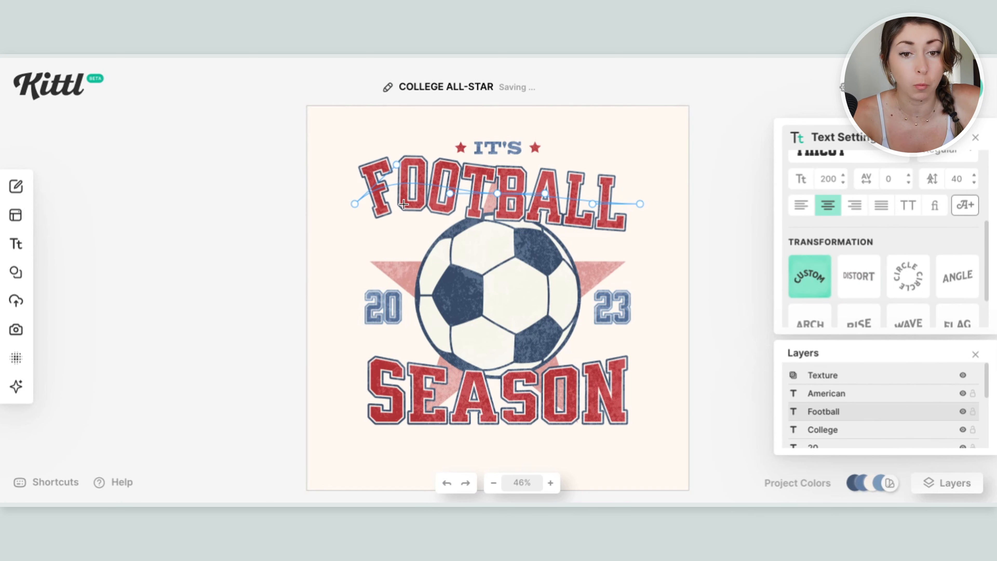
Shift the middle curve handle of the FOOTBALL text's Custom transformation slightly.
left_click_drag(498, 193, 502, 196)
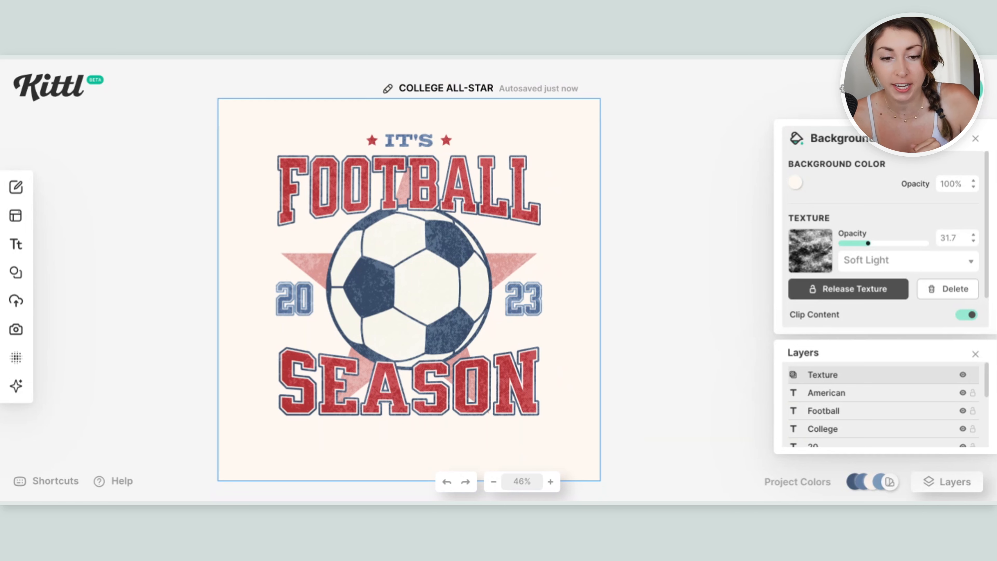
Add a new Headline text object to the design and check the list of keyboard shortcuts.
key("t")
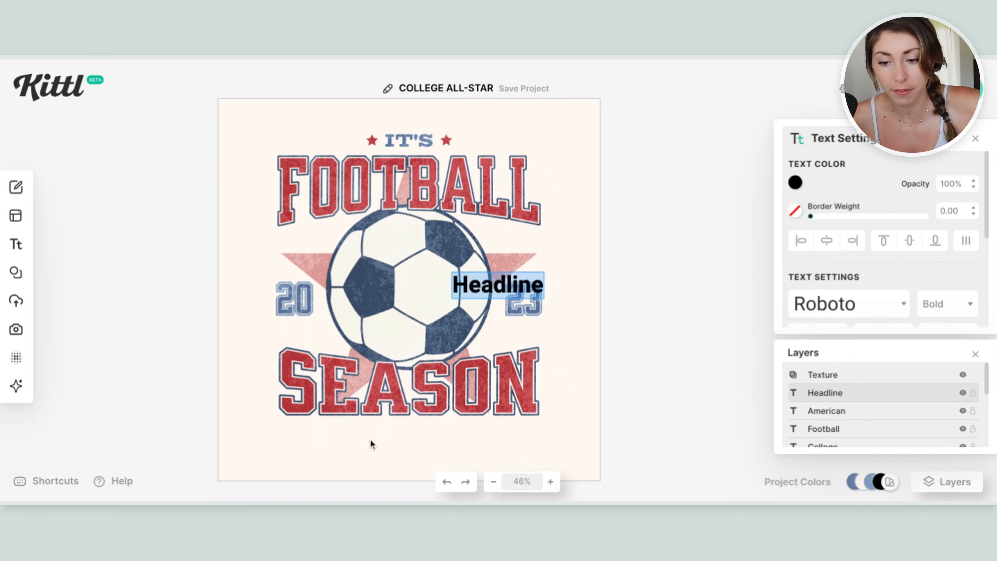
left_click(46, 482)
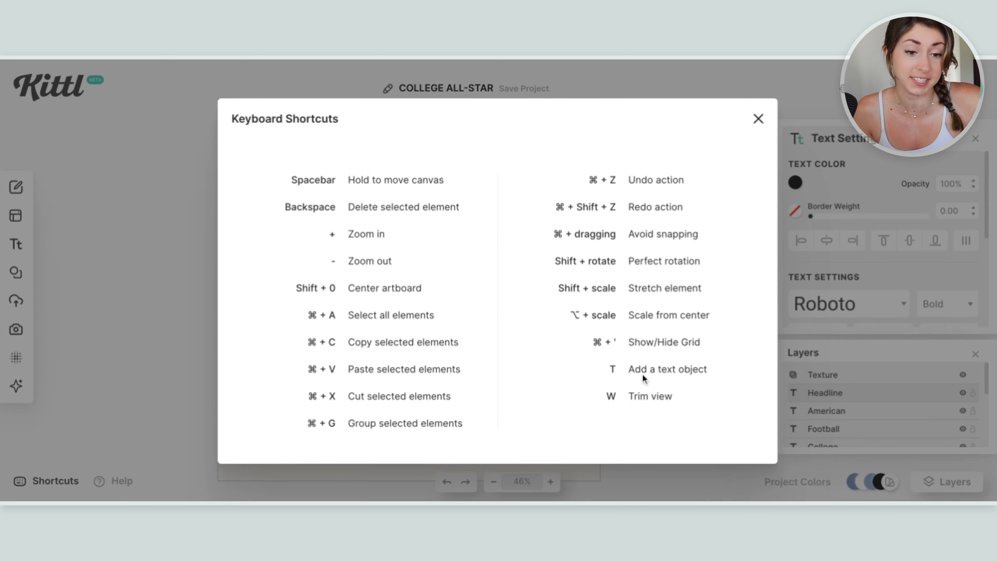
left_click(758, 119)
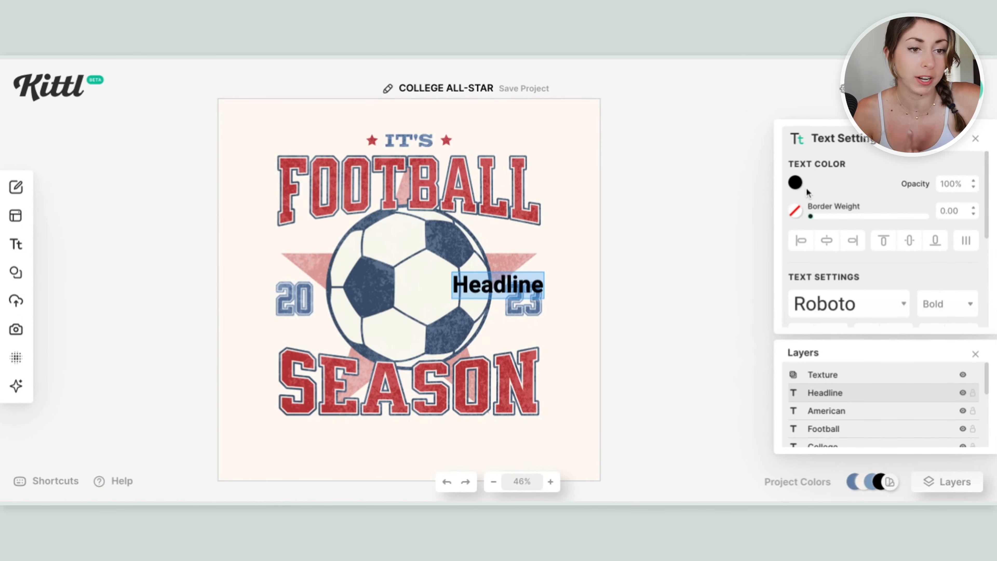
Apply a Block Shadow to the Headline text with offset 4 and angle -147°.
left_click(938, 138)
left_click(908, 212)
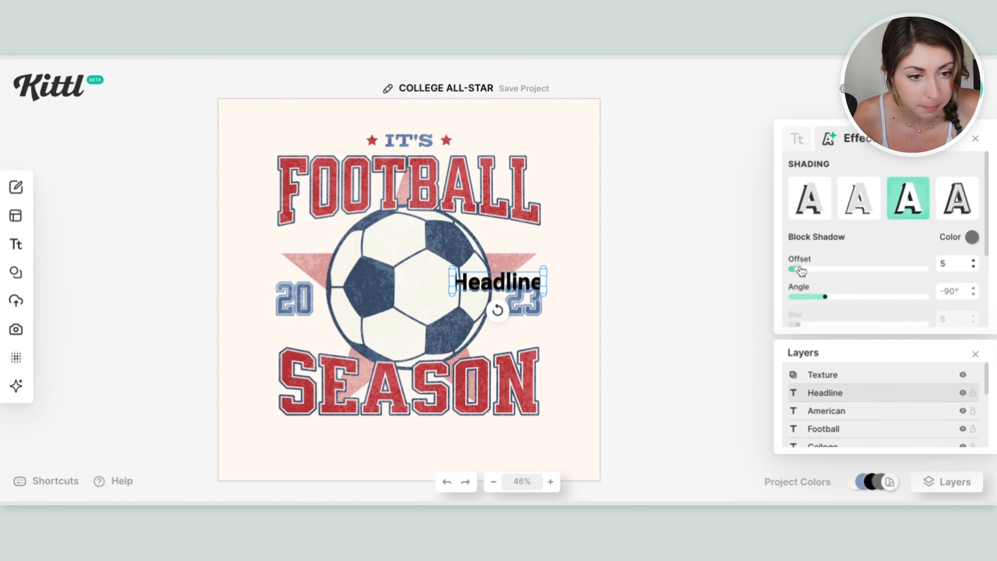
left_click_drag(800, 271, 805, 303)
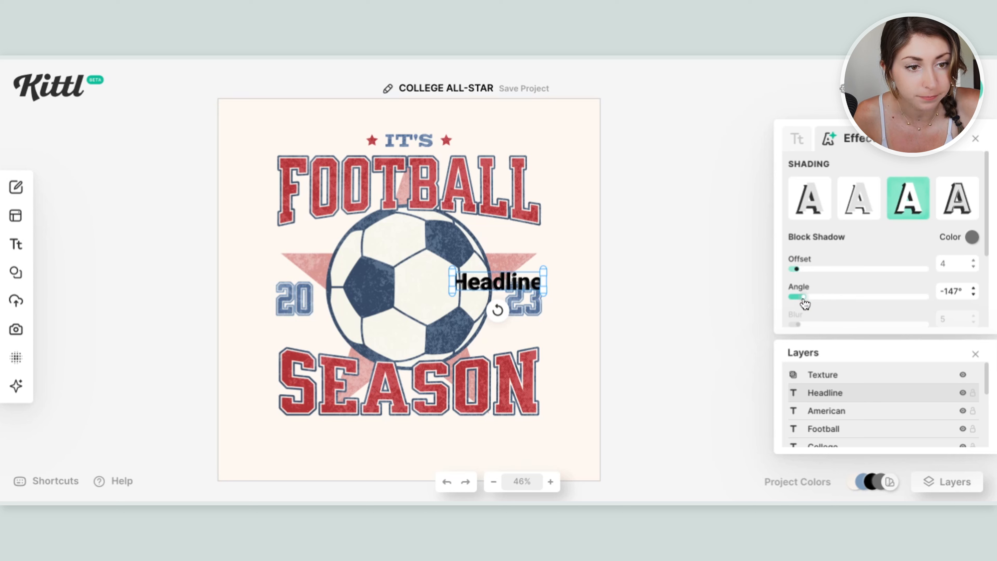
Colour the Headline text with the off-white document colour and its shadow with the dark blue 475d7a.
left_click(797, 138)
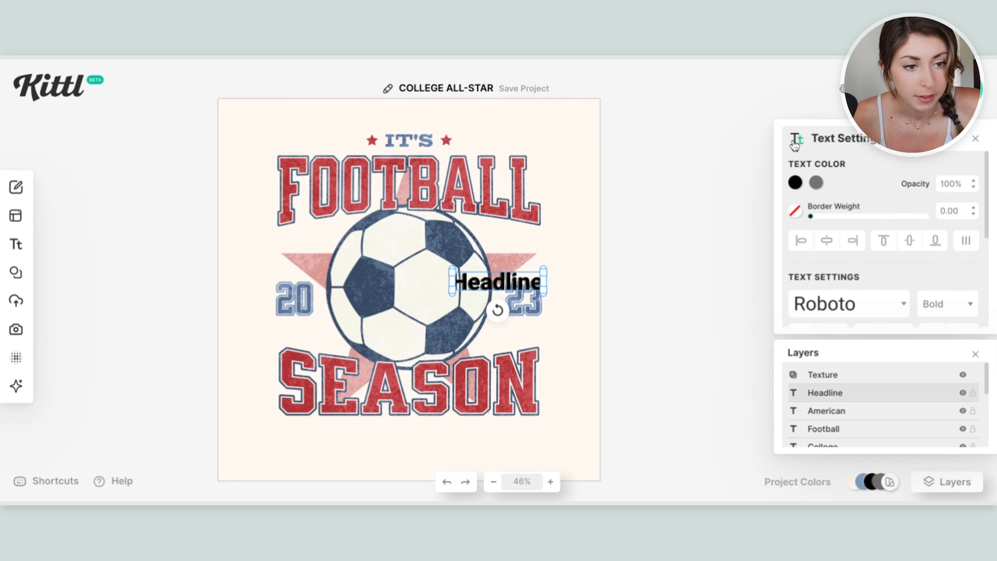
left_click(795, 182)
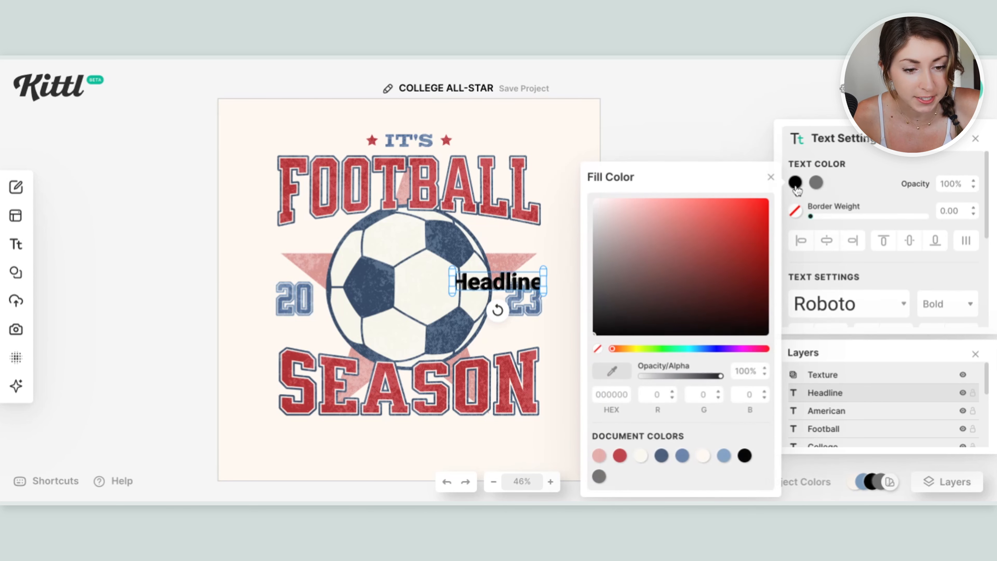
left_click(644, 455)
left_click(816, 183)
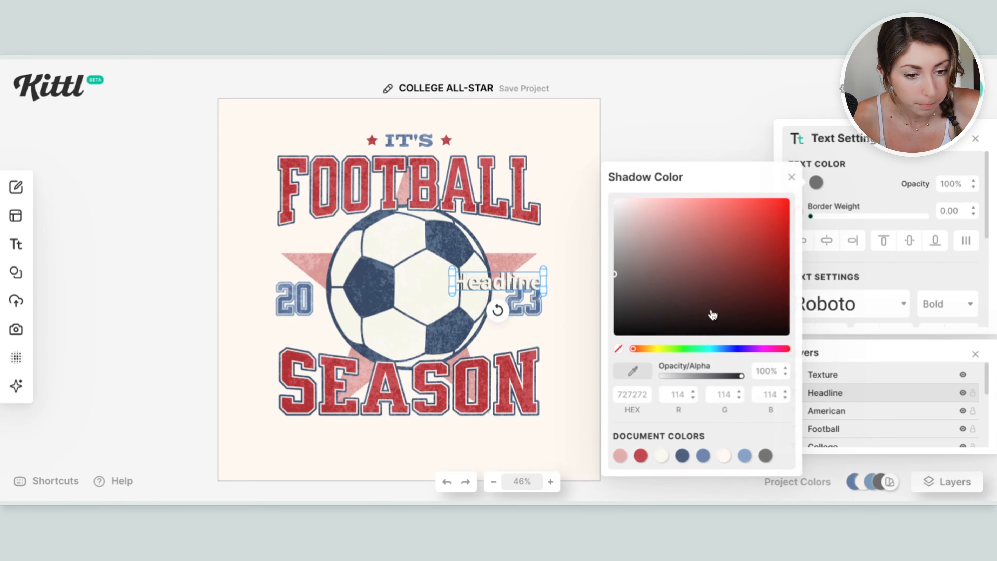
left_click(683, 457)
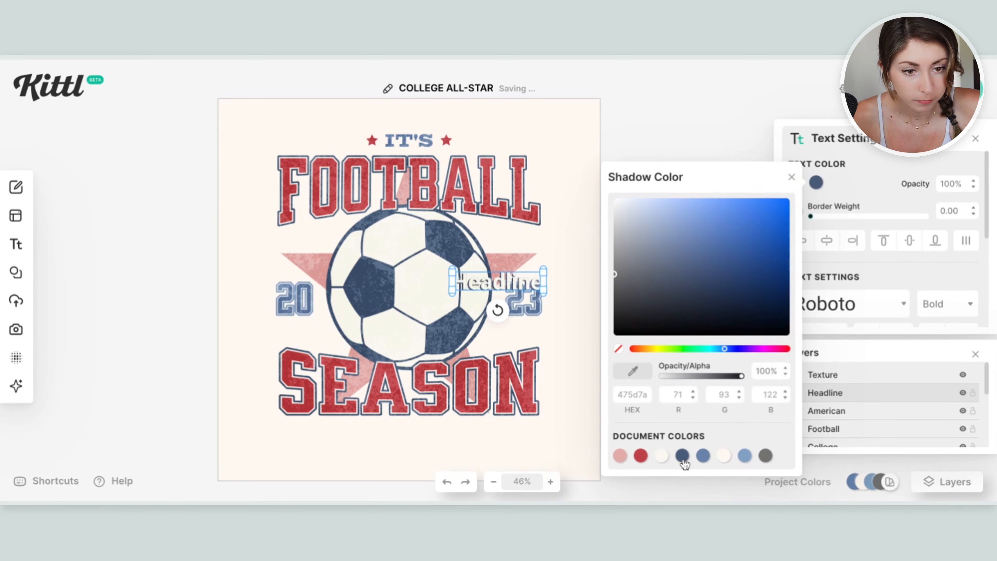
left_click(829, 272)
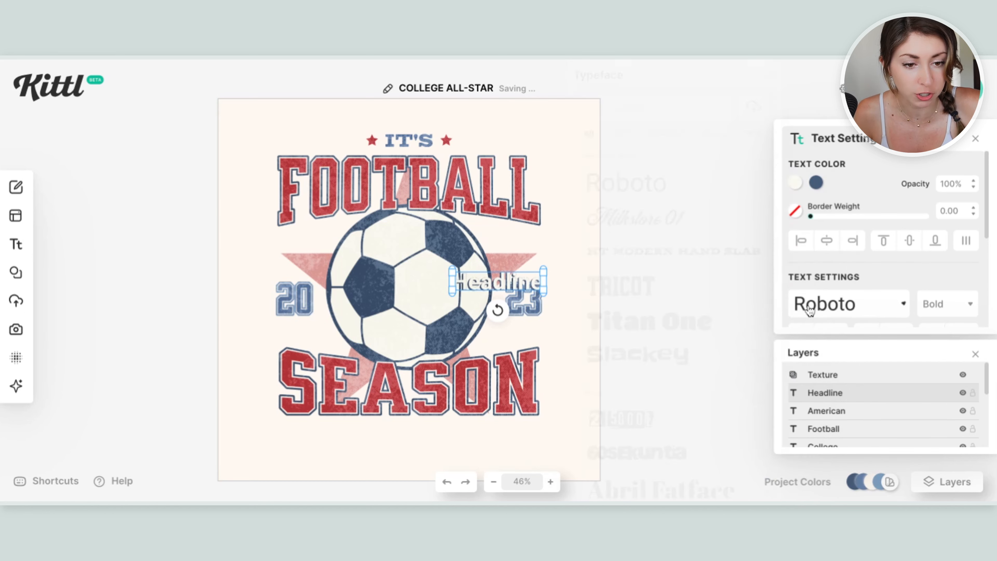
Try the Milkstore 01 typeface, set the Headline text to Adventurer 01, and move it below SEASON.
left_click(844, 303)
left_click(693, 218)
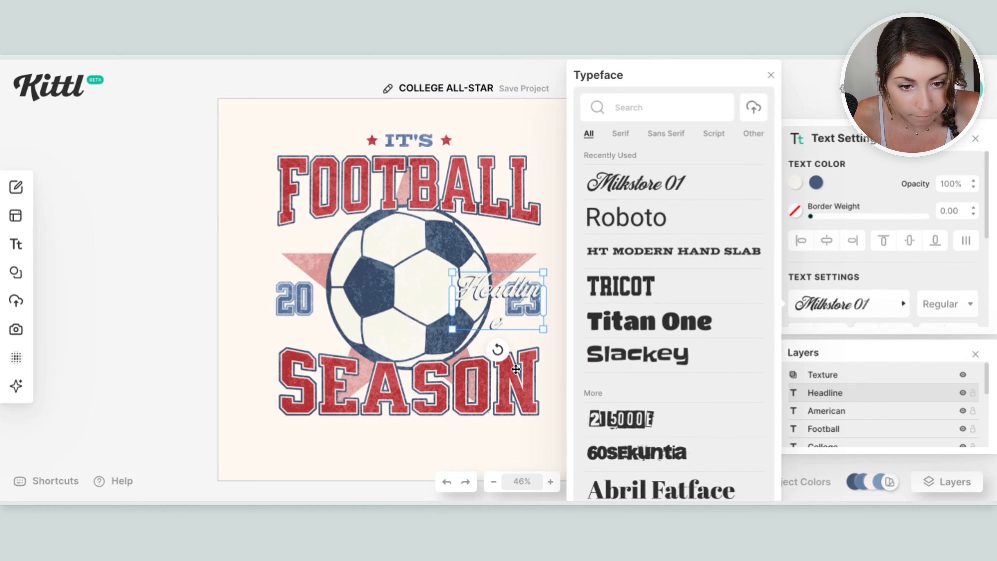
scroll(657, 345, "down", 3)
scroll(650, 370, "down", 1)
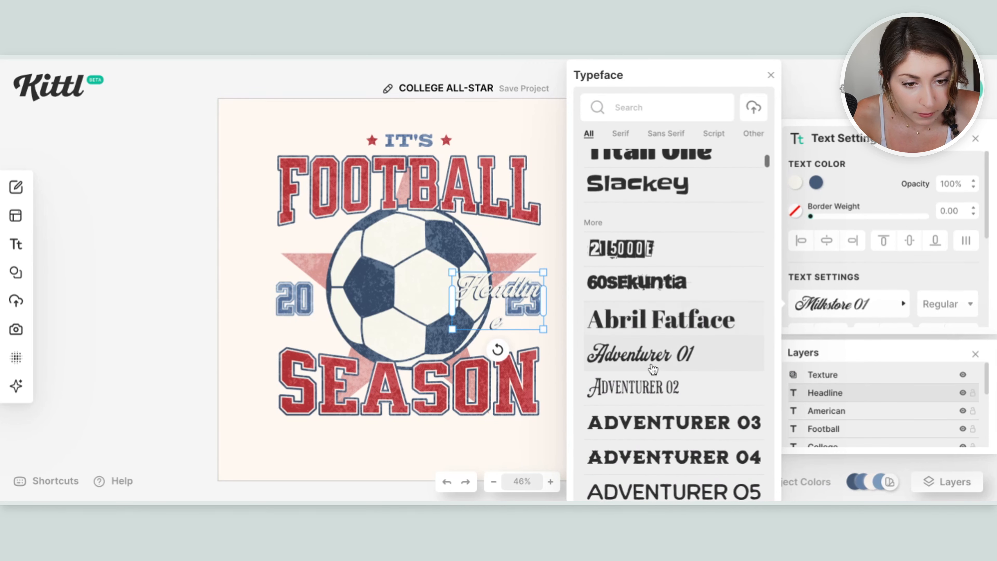
scroll(671, 357, "down", 1)
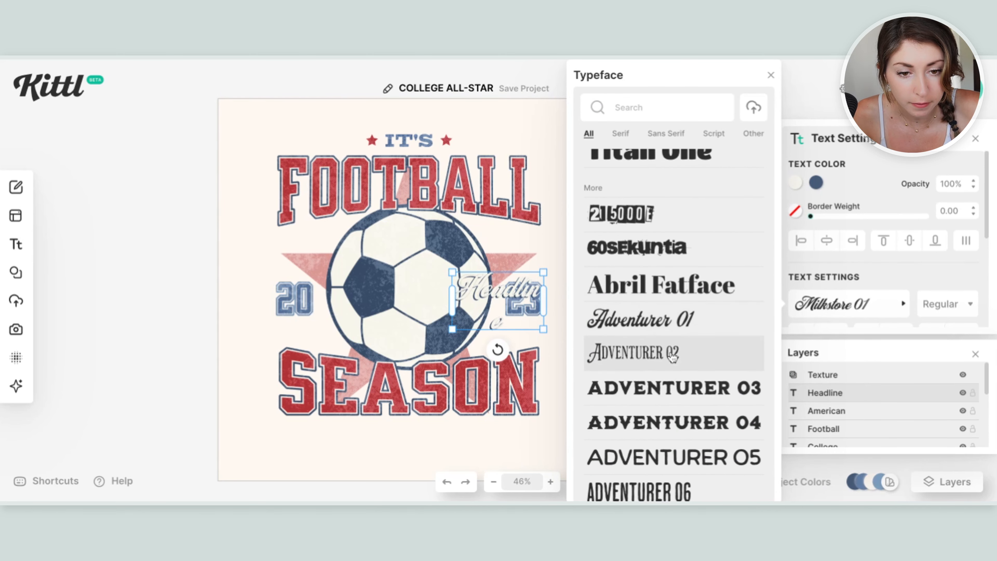
left_click(475, 456)
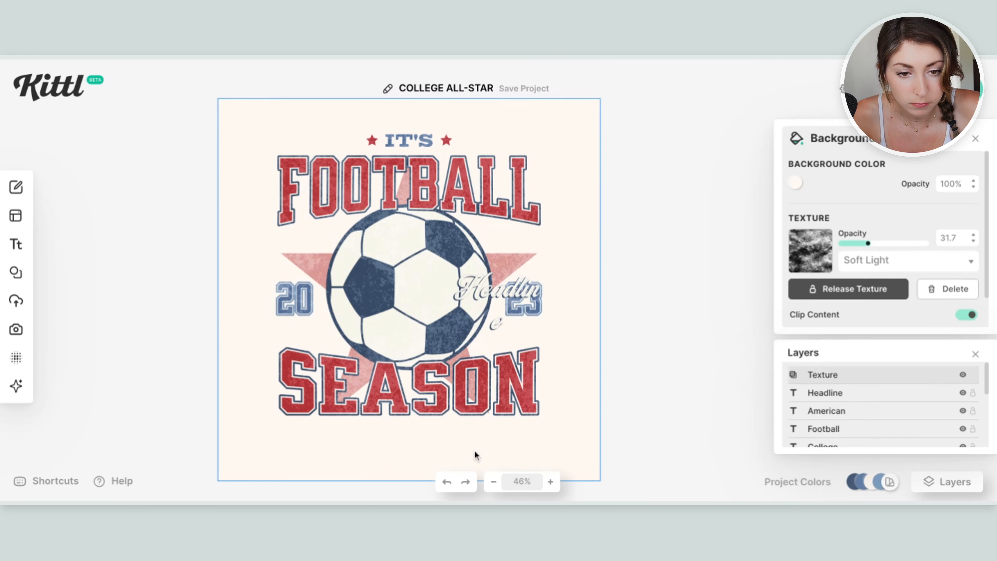
left_click(514, 290)
left_click_drag(522, 285, 440, 428)
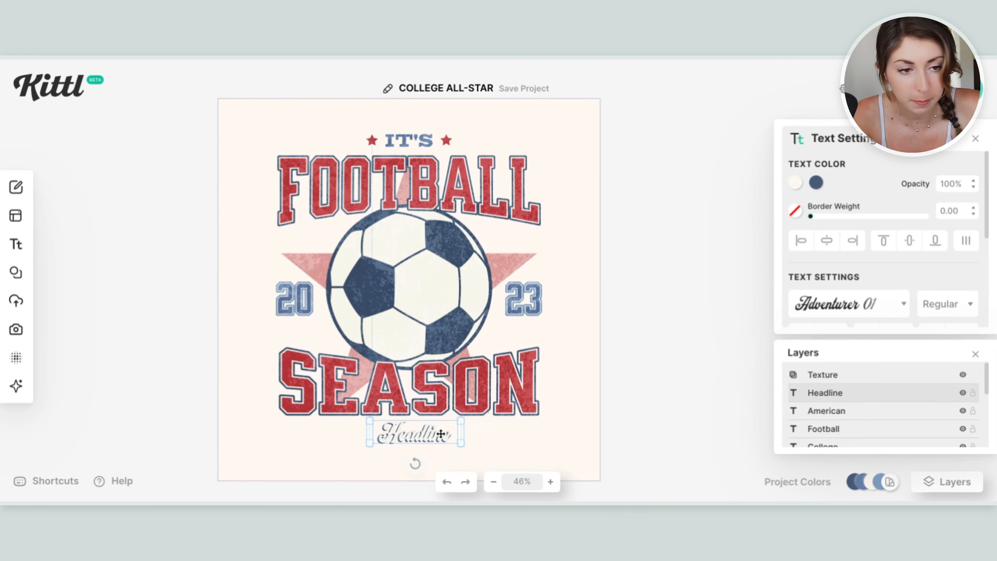
Set the Headline text's block shadow to offset 7 and outline width 6.
left_click(934, 138)
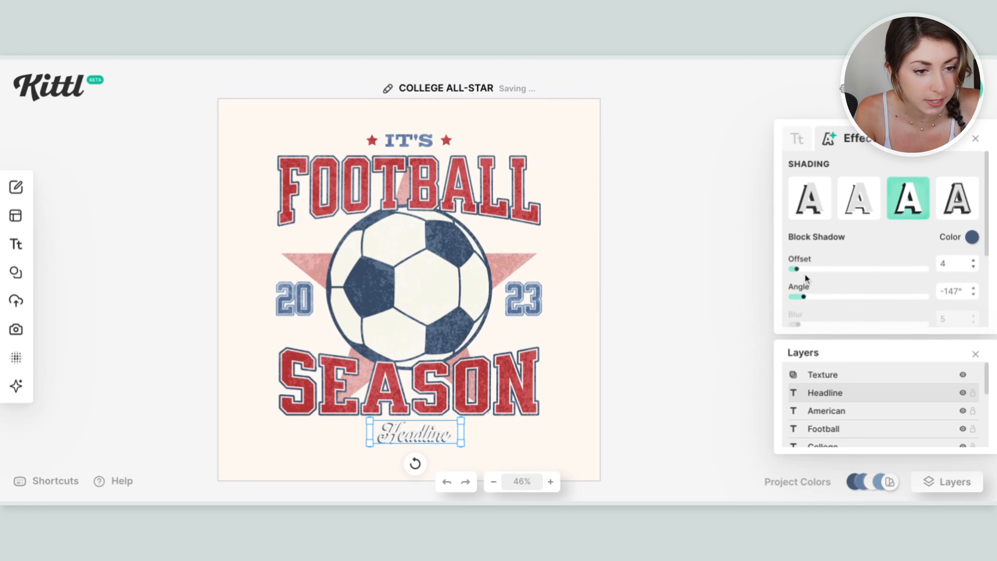
mouse_move(789, 269)
left_mouse_down()
mouse_move(803, 273)
mouse_move(794, 272)
left_mouse_up()
scroll(805, 307, "down", 2)
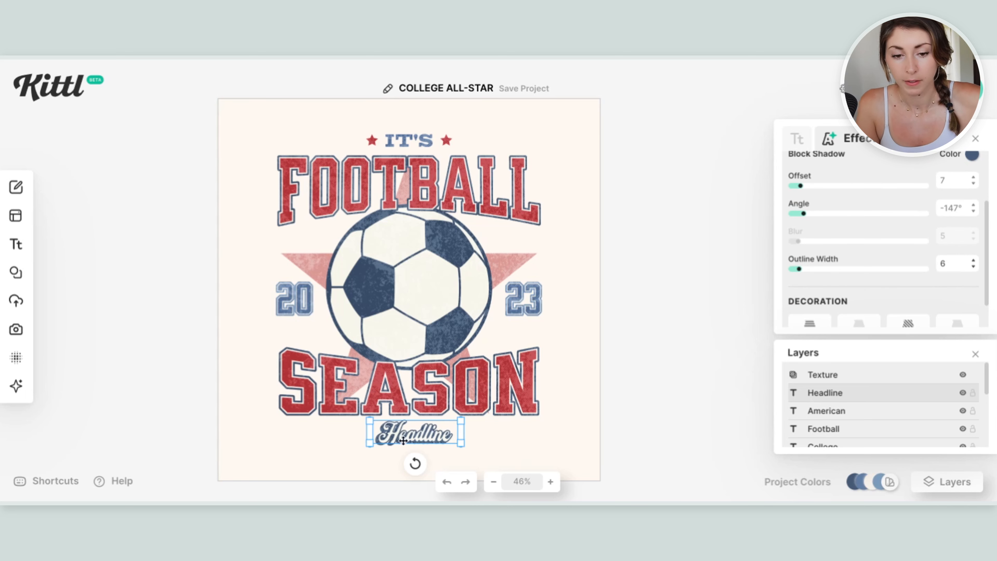
Replace the Headline wording with "Let's Go Team".
double_click(412, 432)
key("BackSpace")
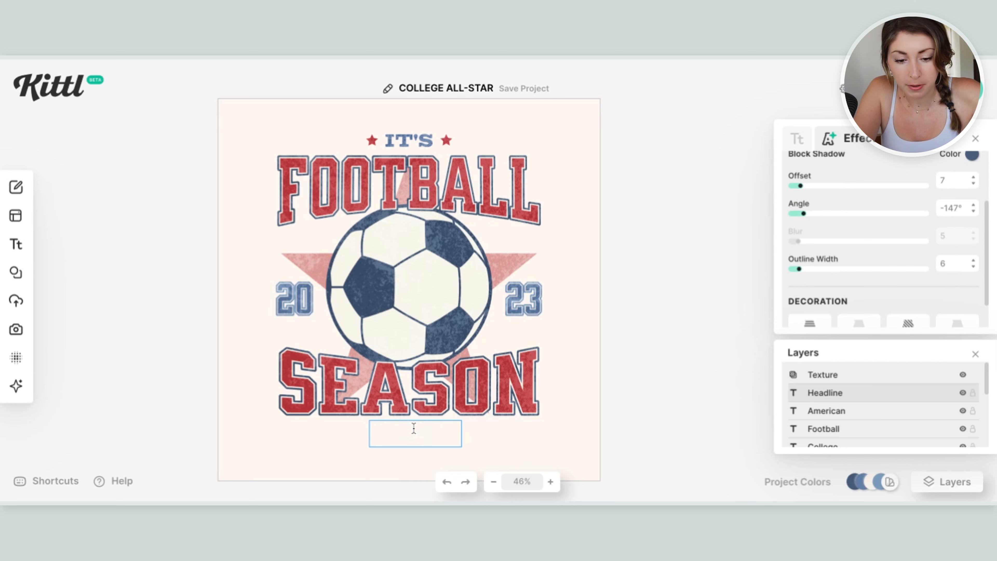
type("Let's Go Team")
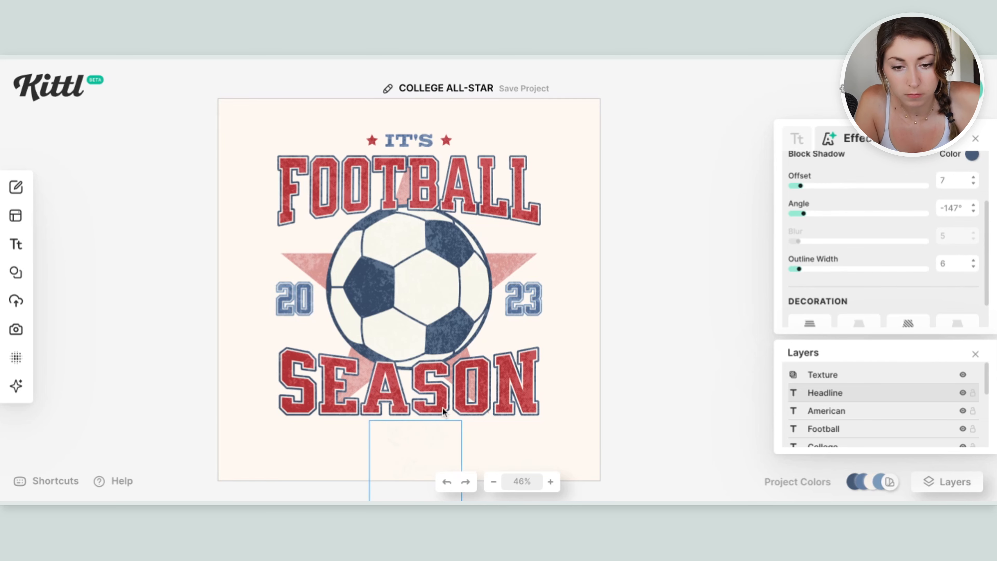
left_click(591, 385)
left_click(424, 442)
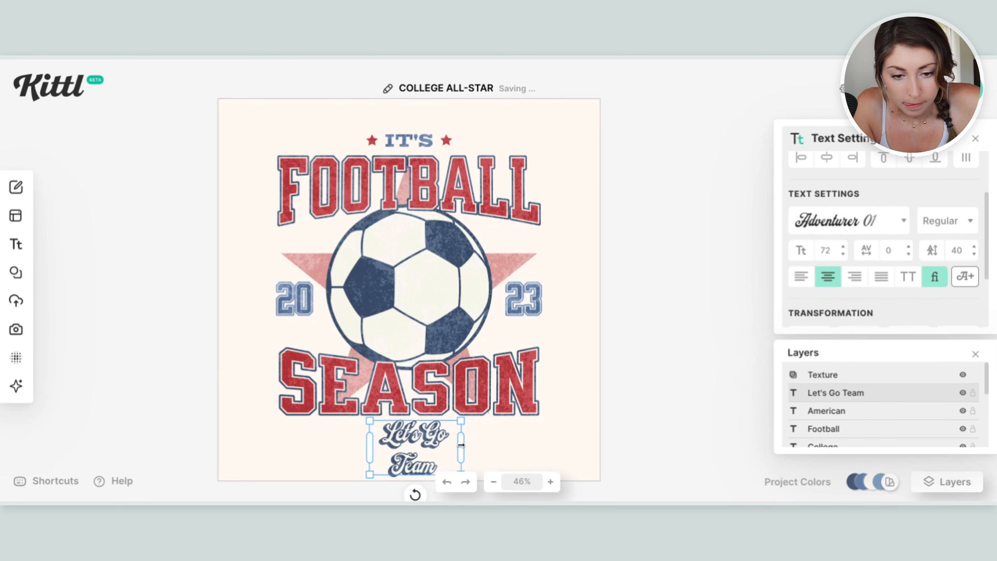
Widen the "Let's Go Team" text box to fit one line and place it centred just under SEASON.
left_click_drag(459, 445, 535, 435)
left_click(655, 339)
left_click_drag(455, 433, 422, 427)
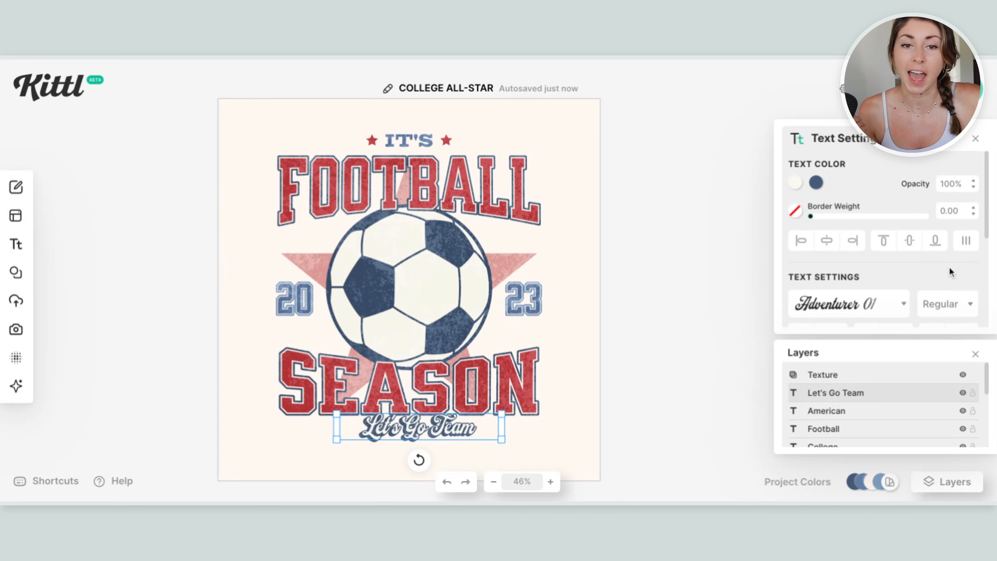
Open the Adventurer 01 glyphs for the "Let's Go Team" text and search them for L.
scroll(950, 271, "down", 2)
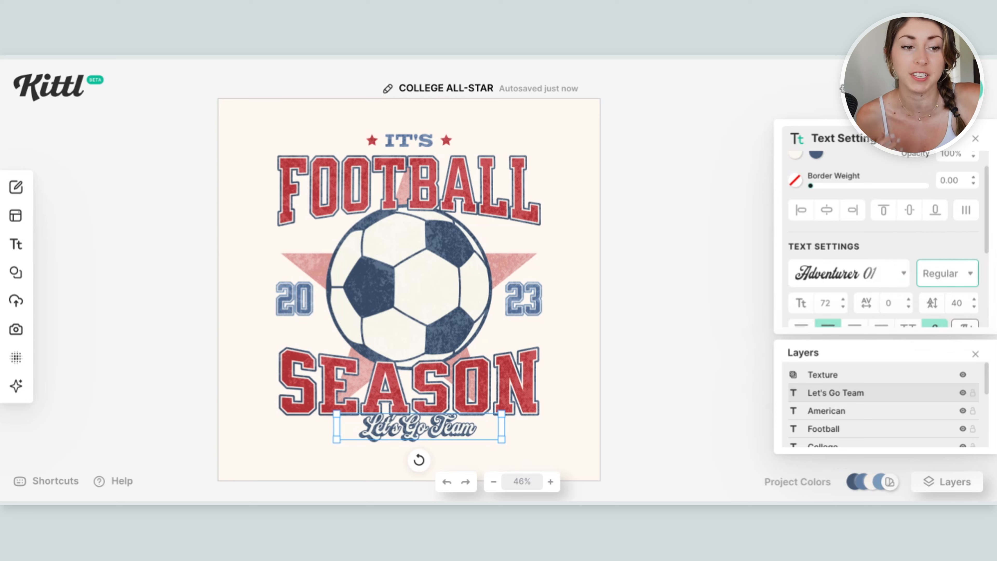
scroll(954, 224, "down", 3)
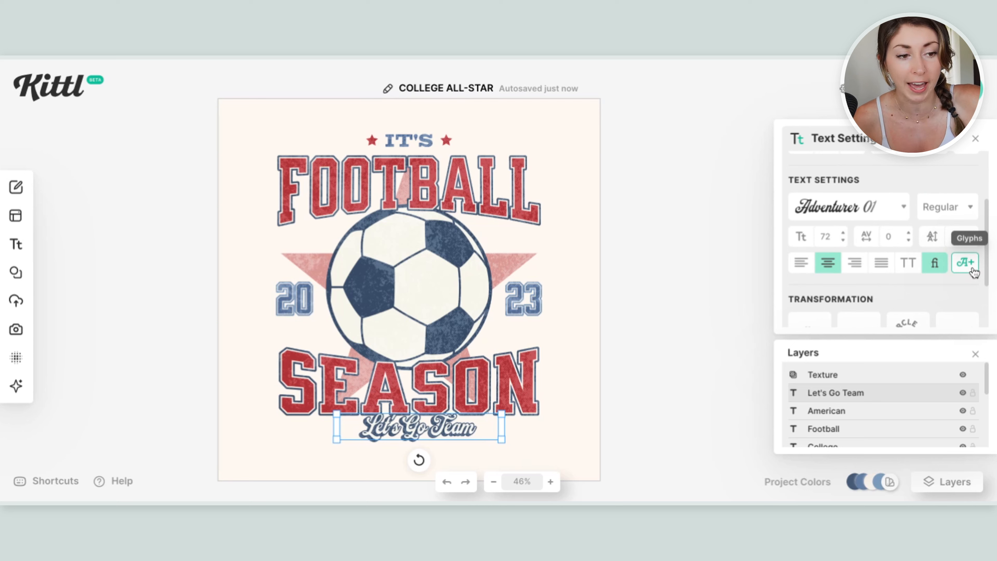
left_click(965, 262)
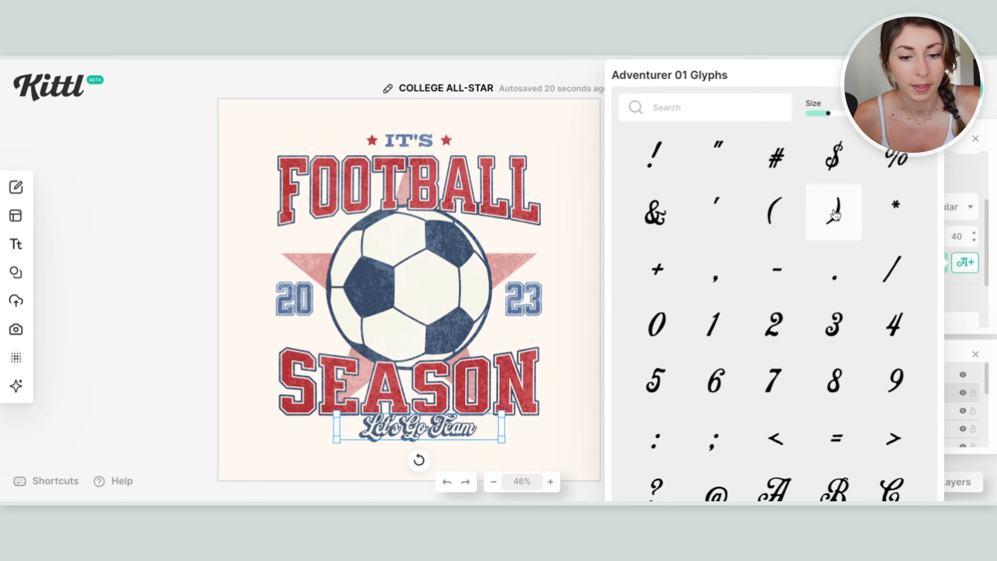
scroll(834, 215, "down", 2)
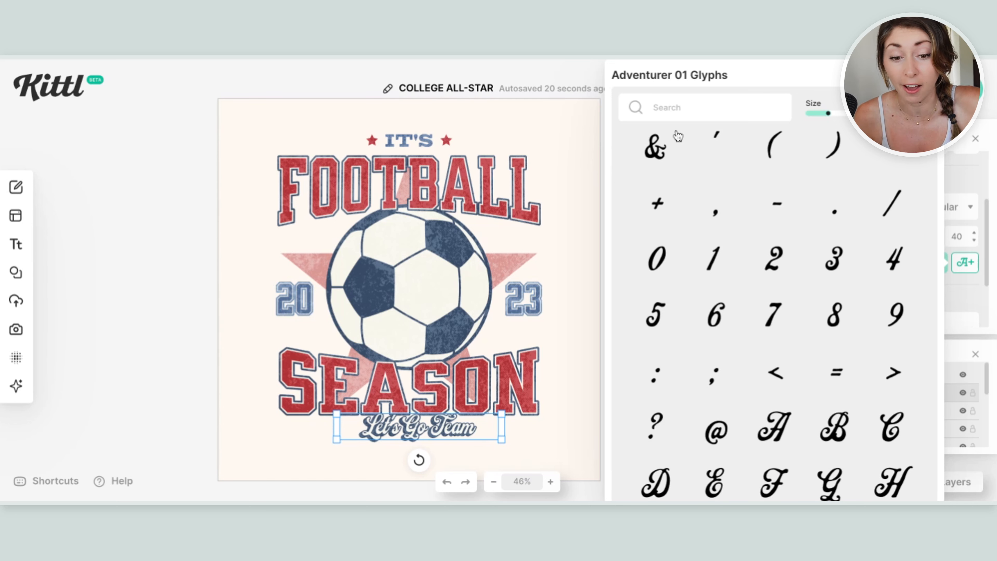
left_click(680, 112)
type("4")
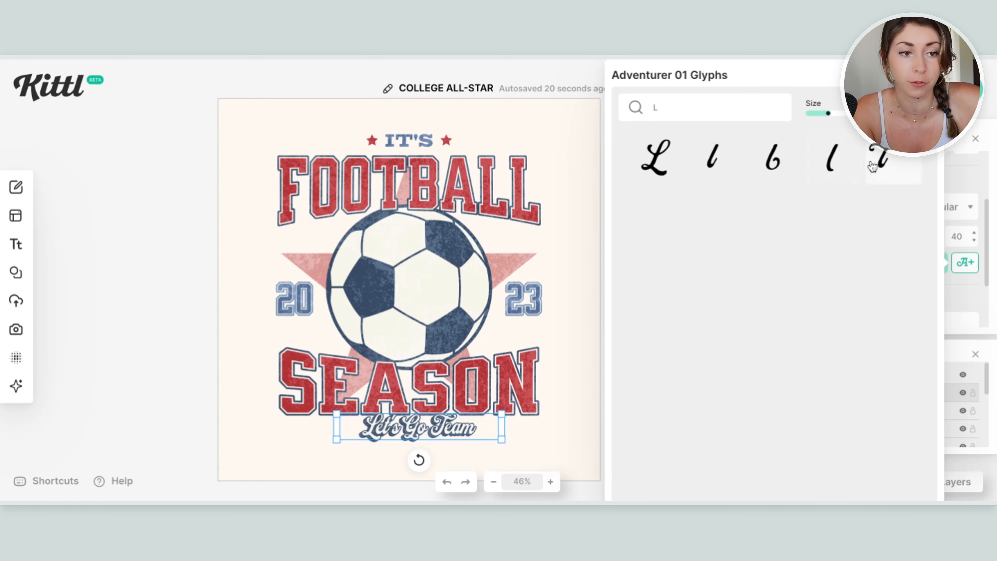
Search the glyphs for T and insert the decorative lowercase t with the long curled crossbar.
left_click(682, 104)
key("BackSpace")
type("T")
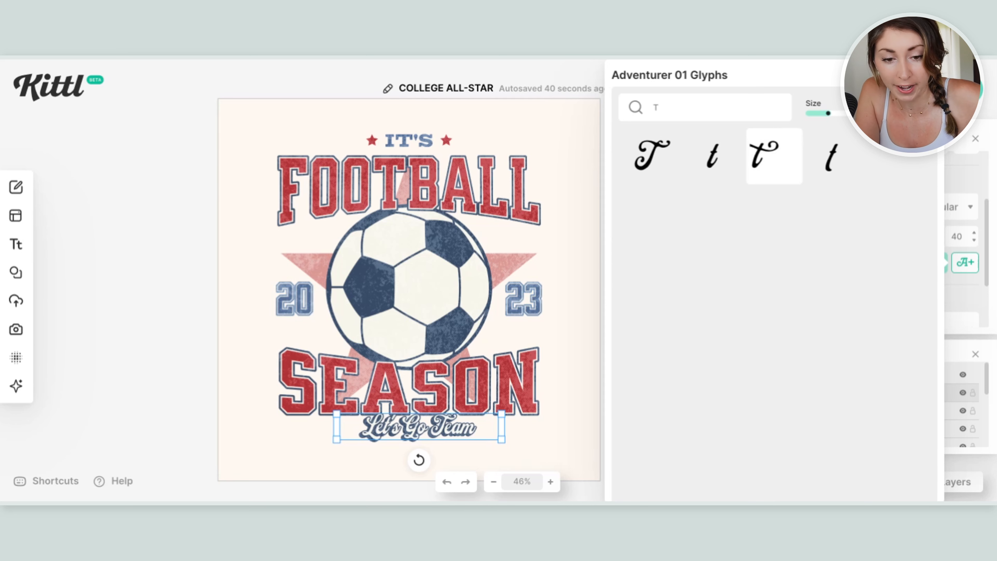
left_click(763, 155)
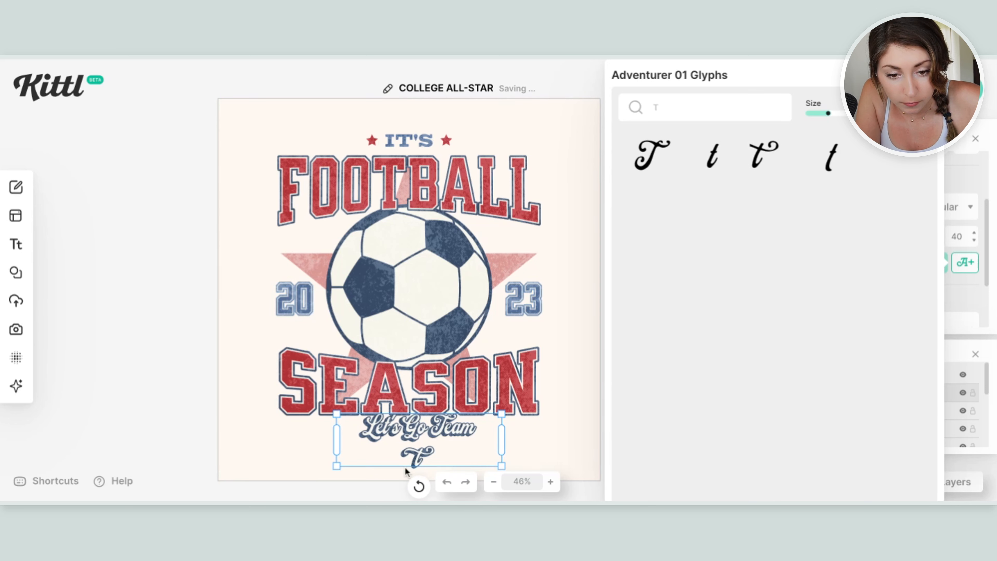
Retype the first line of the script text as "Let's Go team" with a lowercase t.
double_click(389, 463)
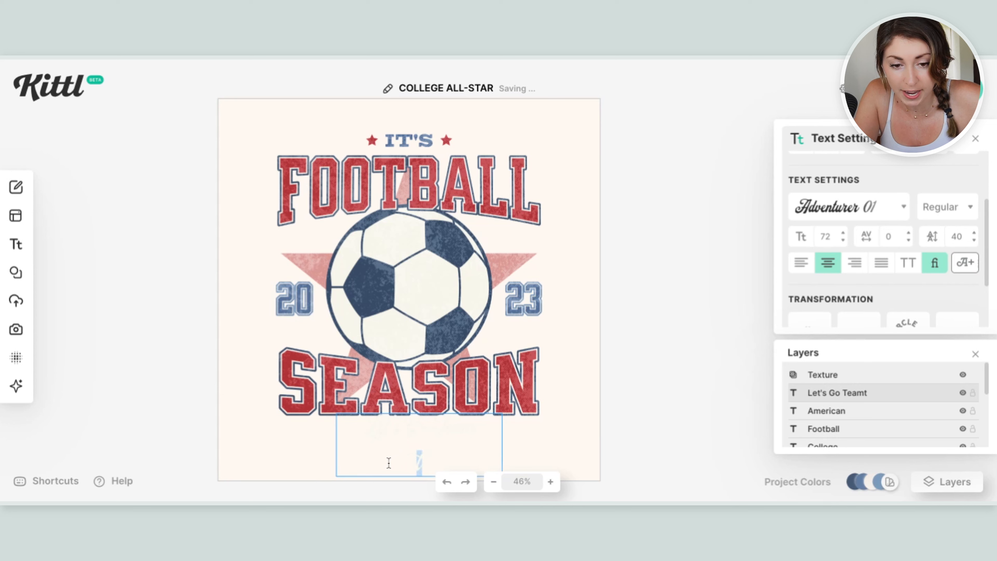
left_click(444, 430)
triple_click(461, 428)
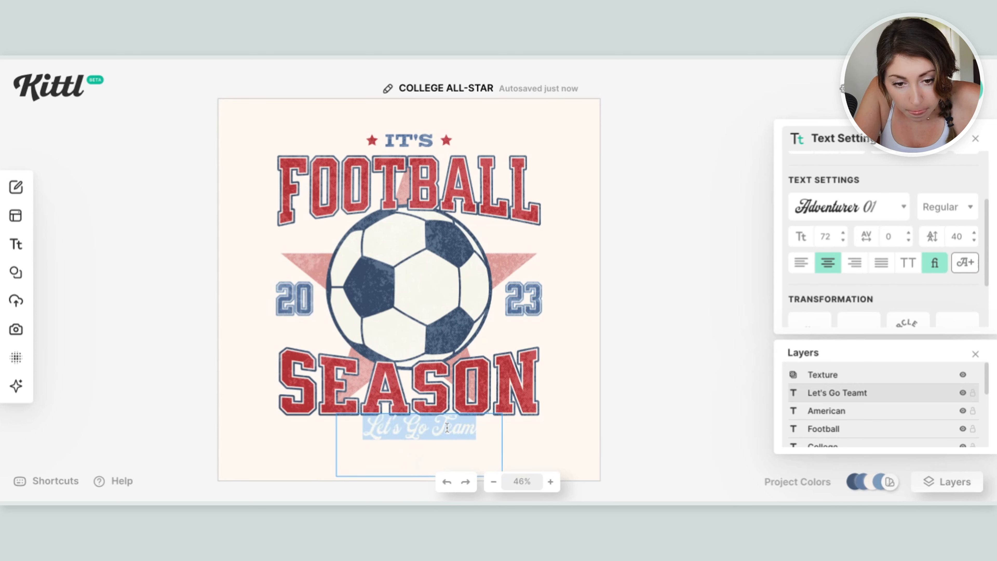
key("BackSpace")
type("Let's Go team")
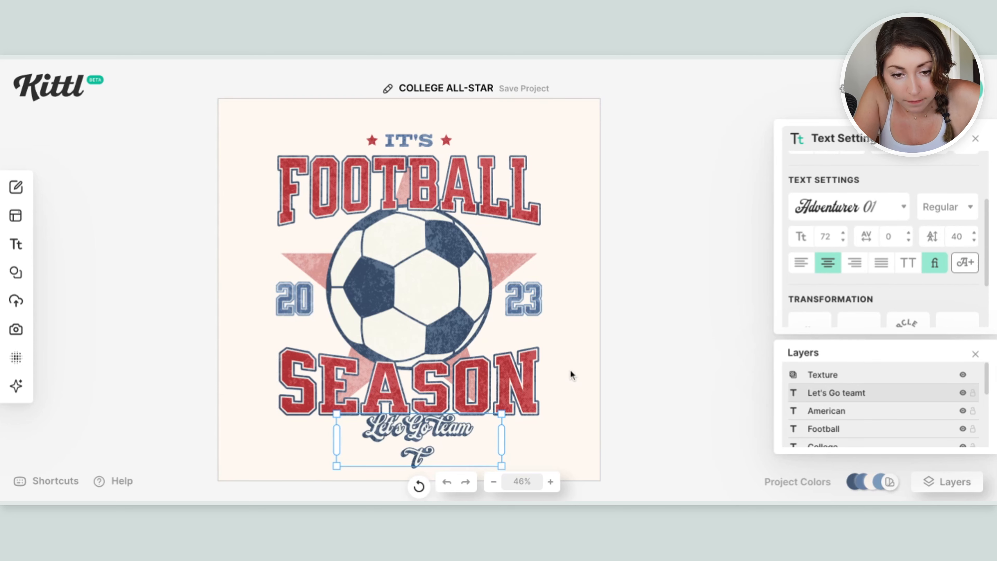
Remove the separate t glyph from the second line, leaving "Let's Go team" on one line, and reselect the text.
double_click(423, 454)
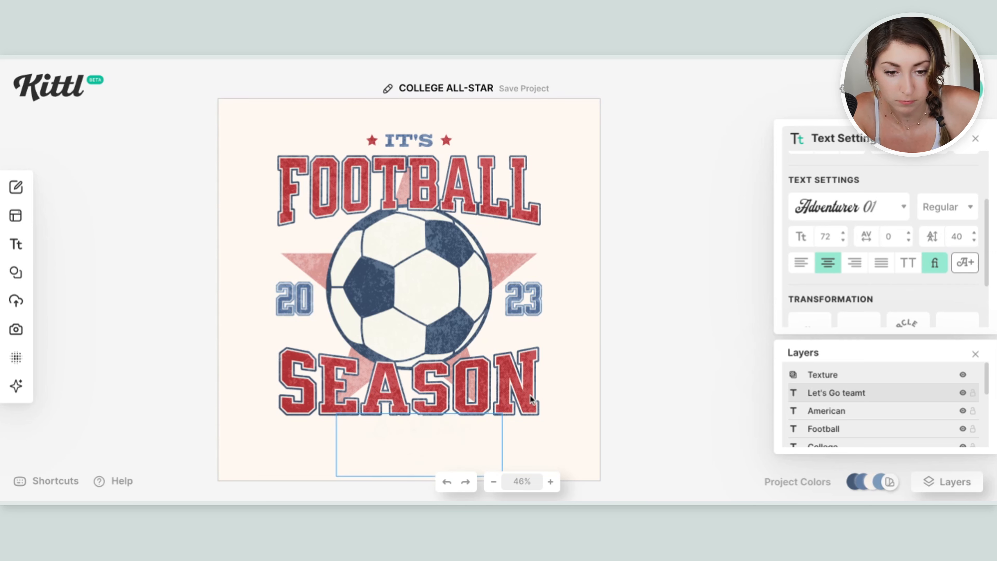
key("Escape")
left_click(618, 346)
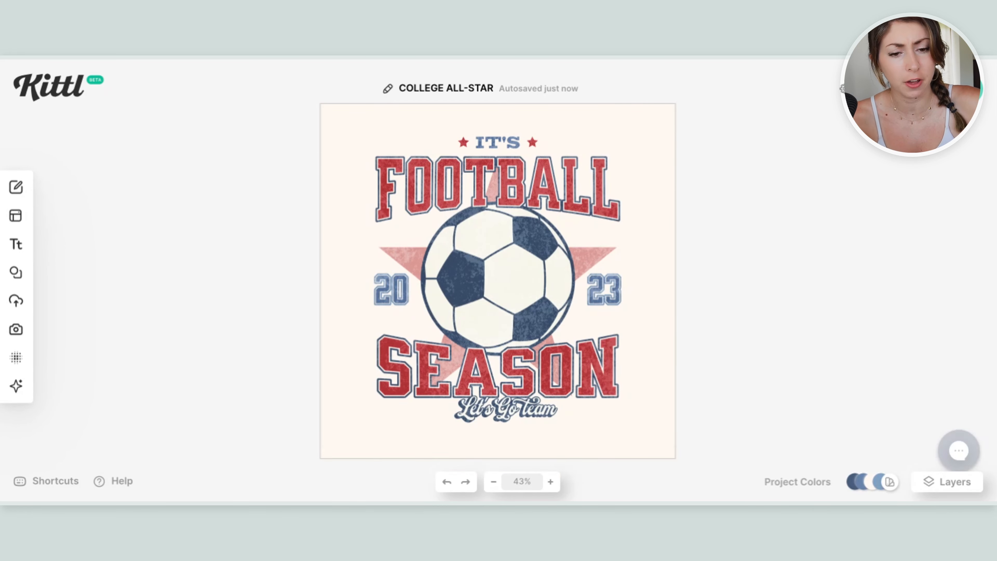
left_click(506, 409)
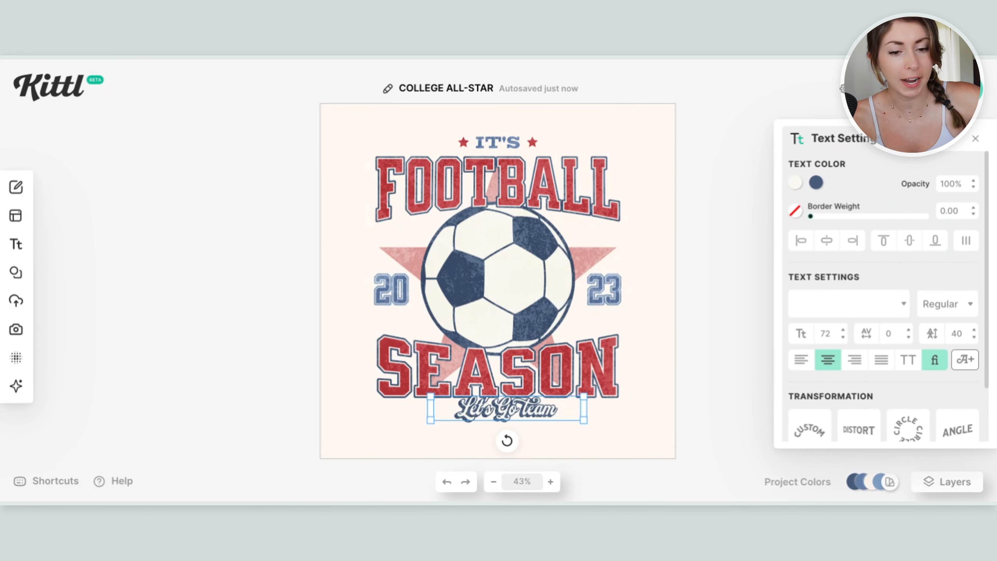
Delete the "Let's Go team" script line below SEASON.
key("Delete")
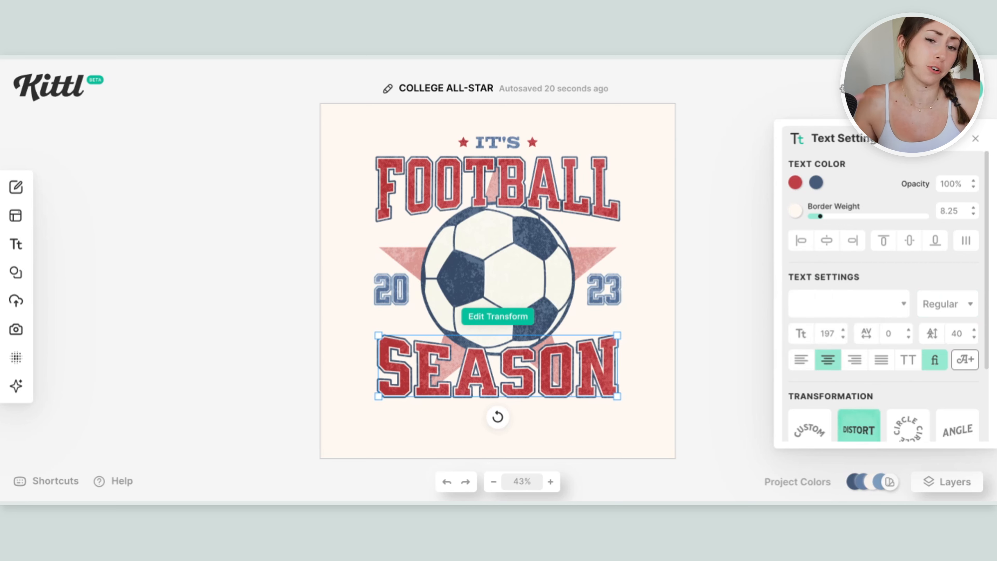
Select all the letters of the FOOTBALL headline and open its font choices.
left_click(519, 175)
left_click(519, 174)
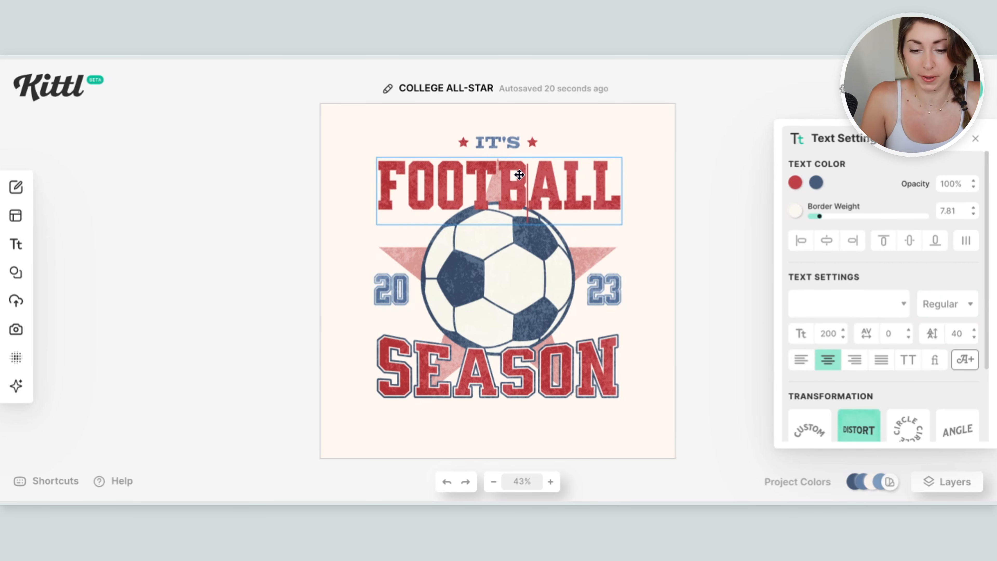
key("ctrl+a")
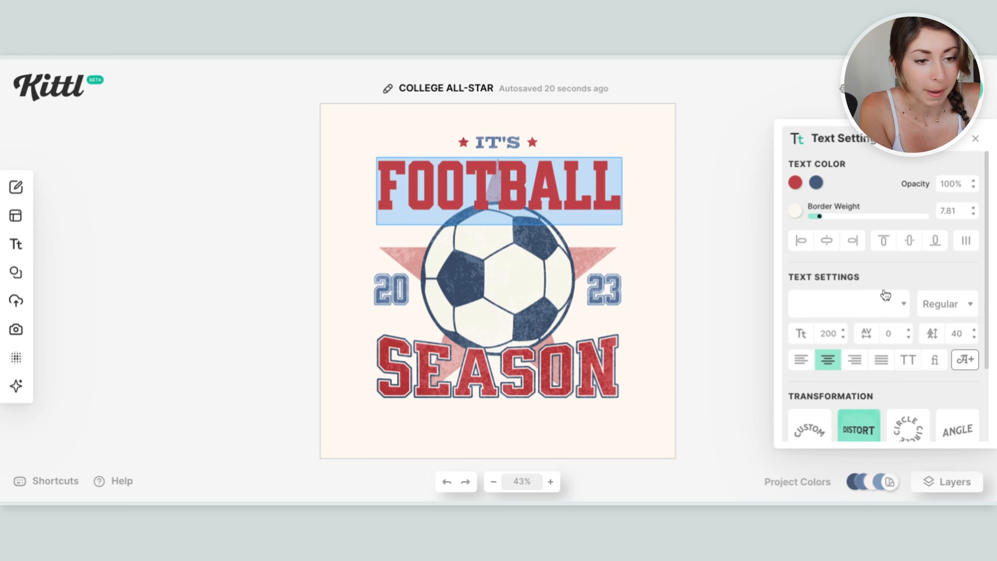
left_click(866, 312)
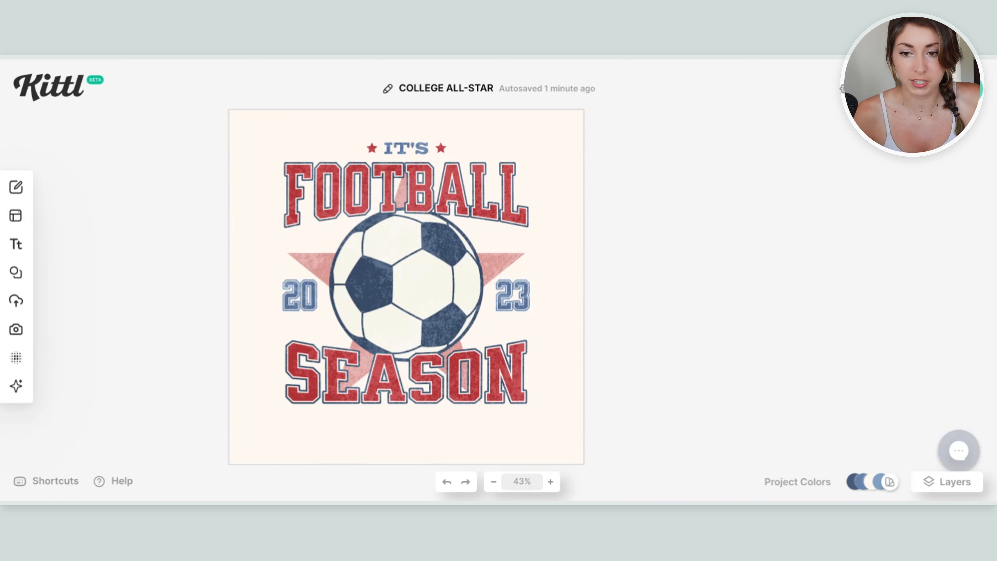
Browse the texture library, looking through the grunge, paper, pattern, crack and marble textures.
mouse_move(24, 362)
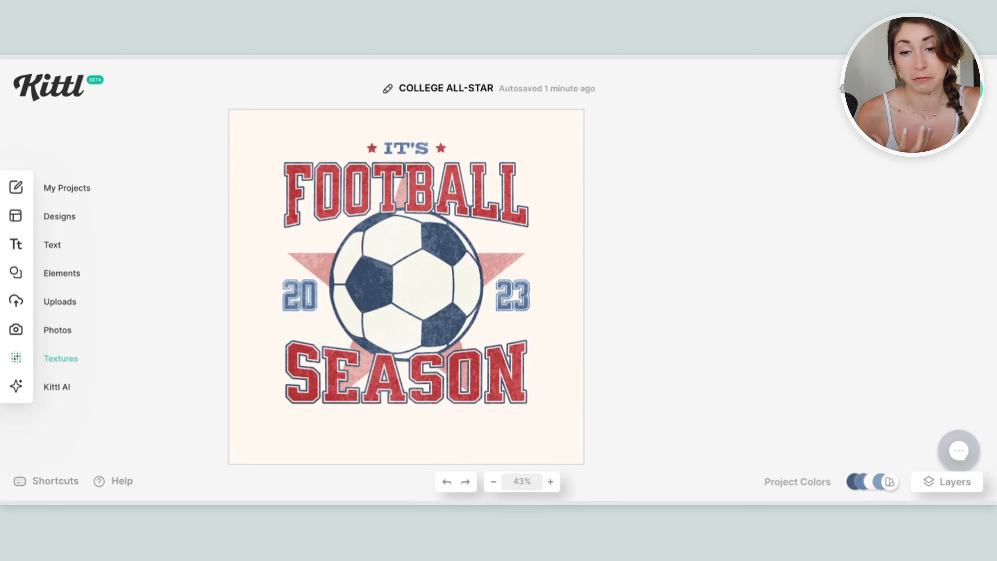
left_click(59, 358)
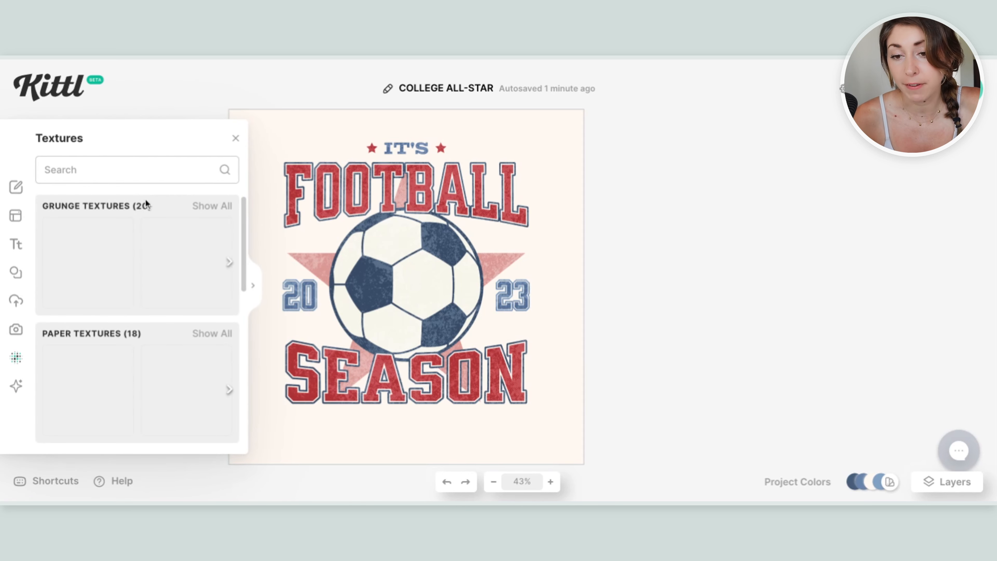
scroll(134, 217, "down", 10)
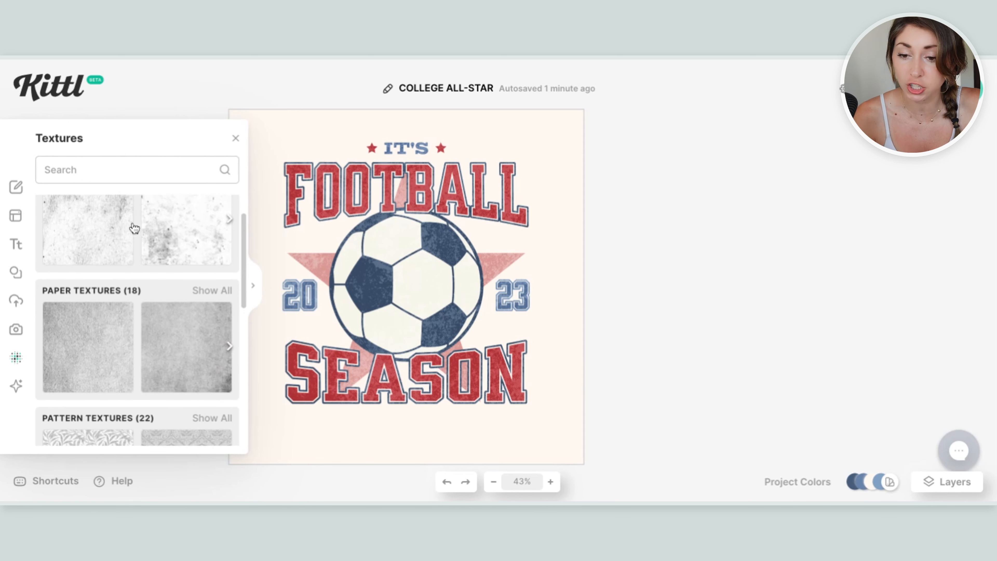
scroll(105, 317, "down", 4)
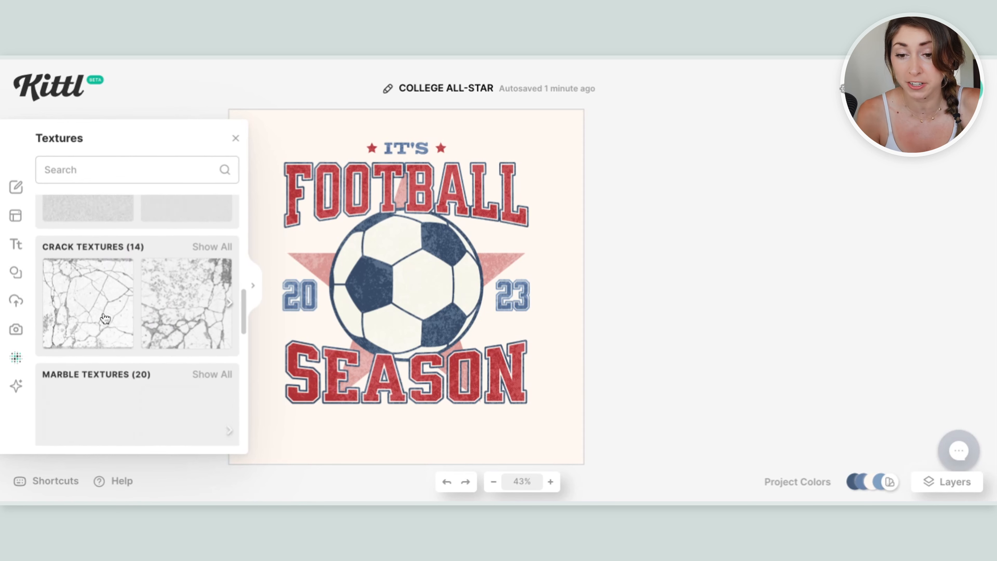
scroll(207, 385, "up", 12)
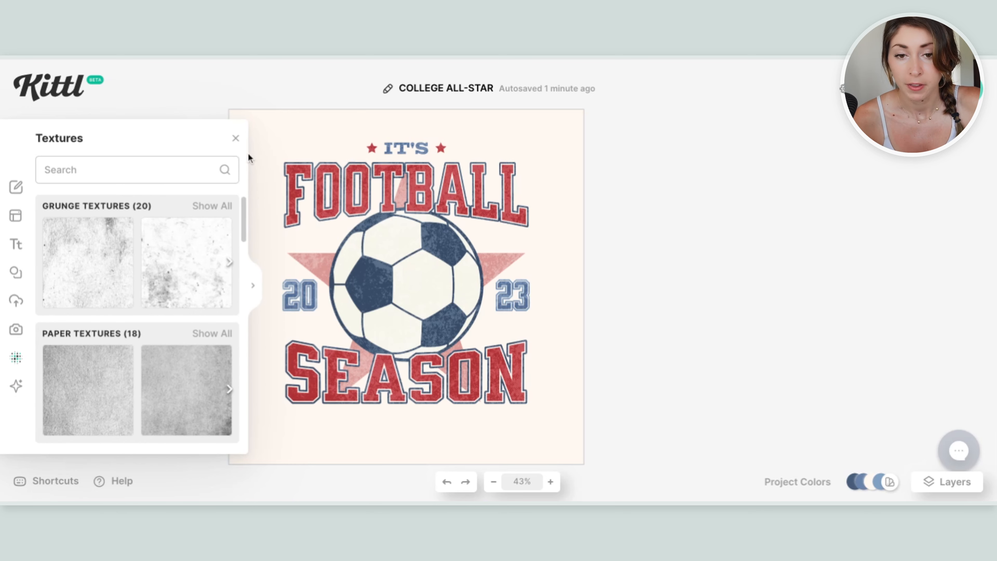
Try the background texture at an opacity of 100 with Clip Content turned off, and close the texture library.
left_click(311, 121)
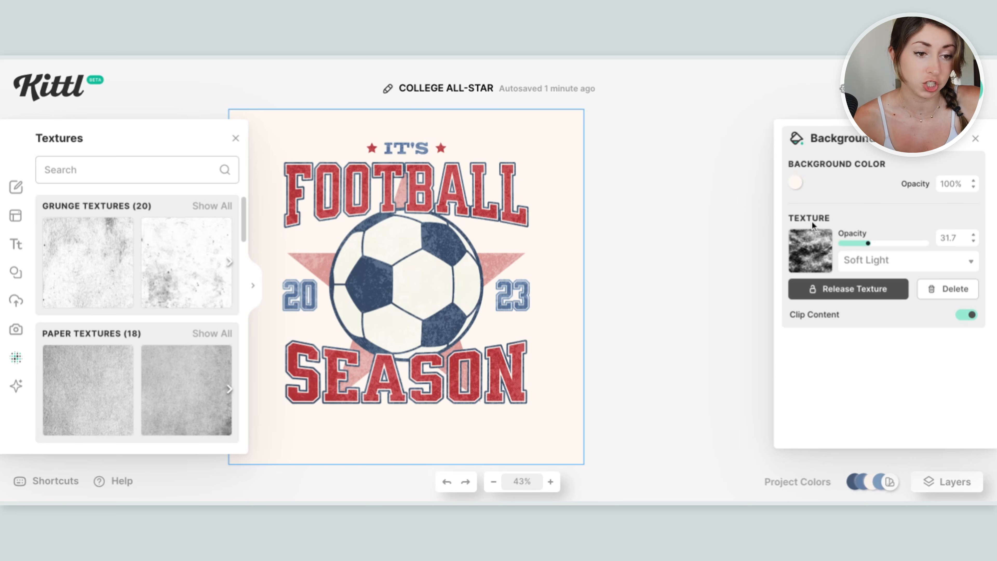
mouse_move(868, 243)
left_mouse_down()
mouse_move(922, 243)
mouse_move(860, 243)
mouse_move(868, 244)
left_mouse_up()
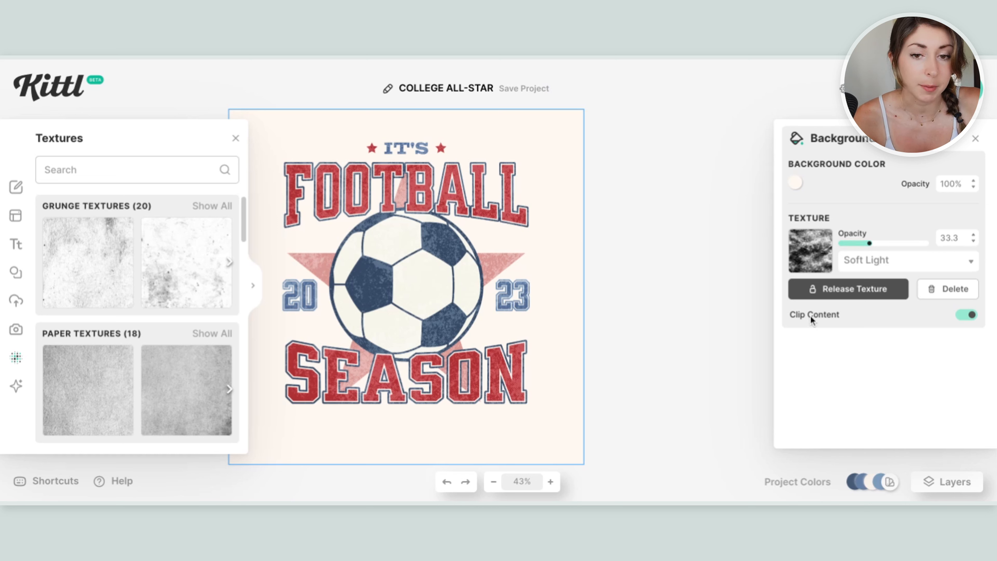
left_click(796, 182)
left_click(906, 360)
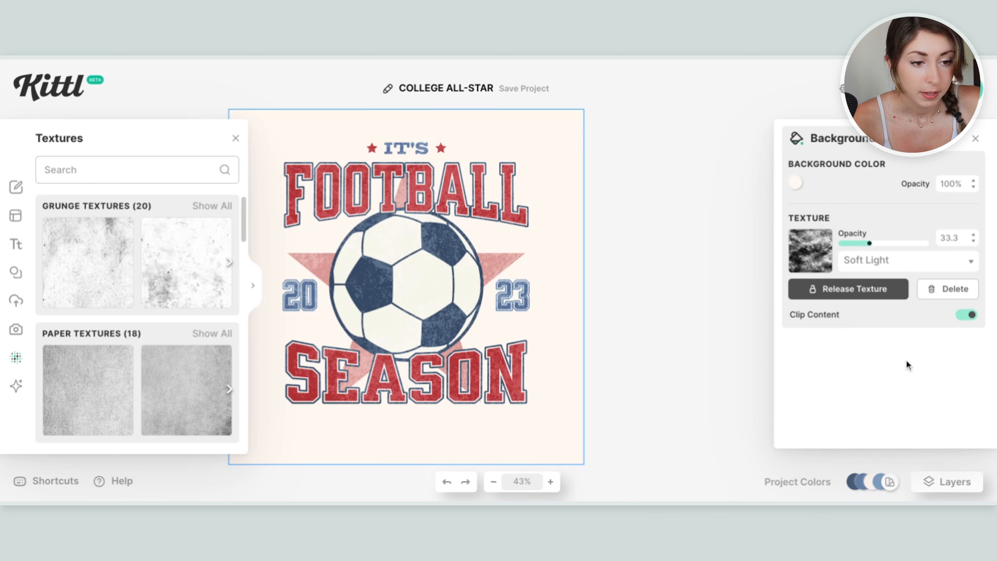
left_click(966, 315)
left_click(667, 196)
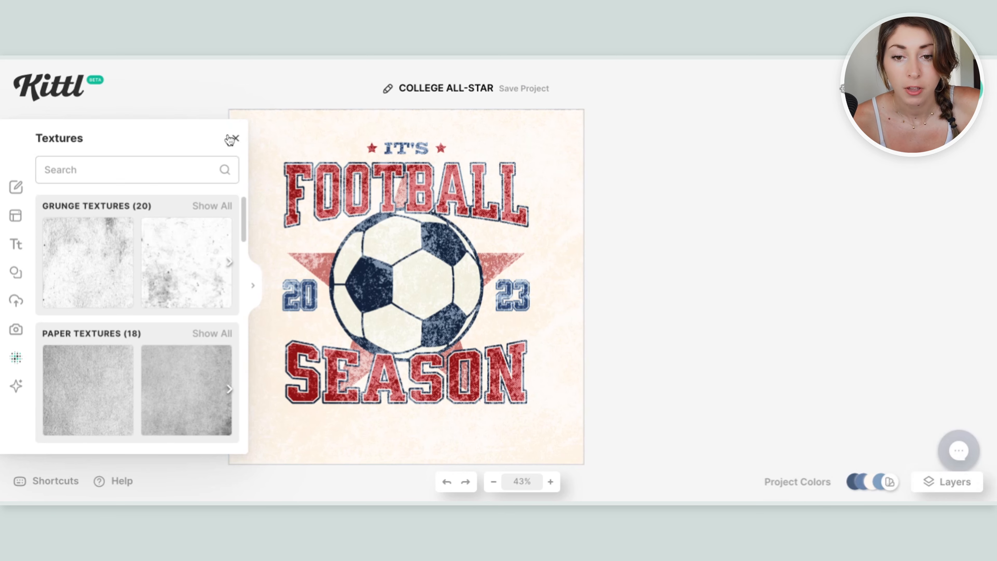
left_click(235, 140)
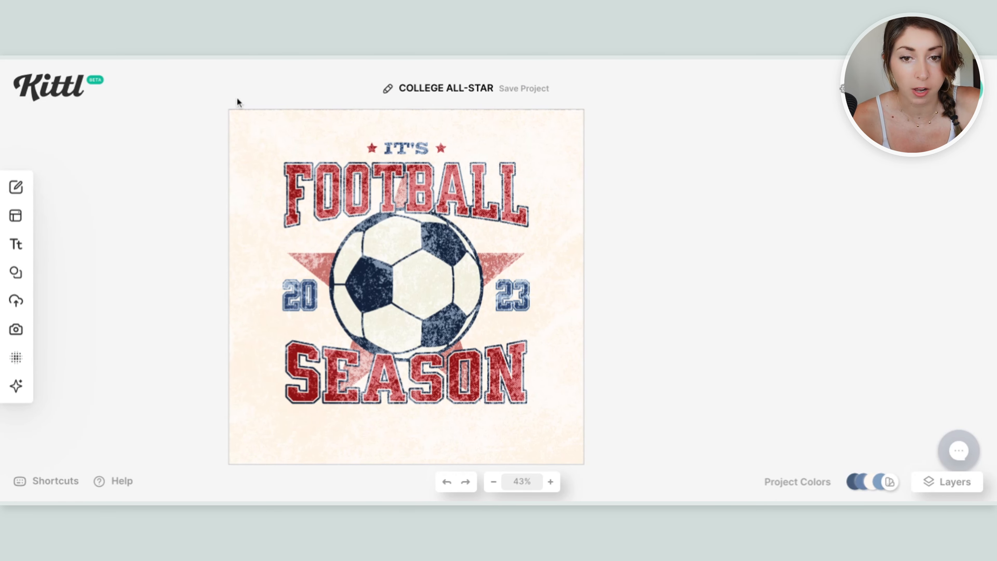
Turn on Clip Content for the background texture and set the texture opacity to 30.3.
left_click(248, 118)
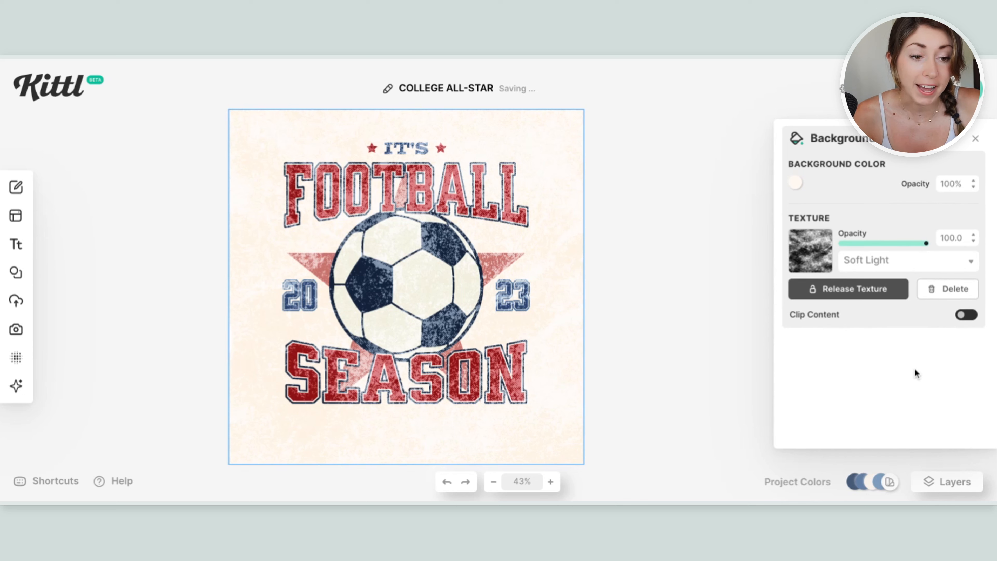
left_click(970, 315)
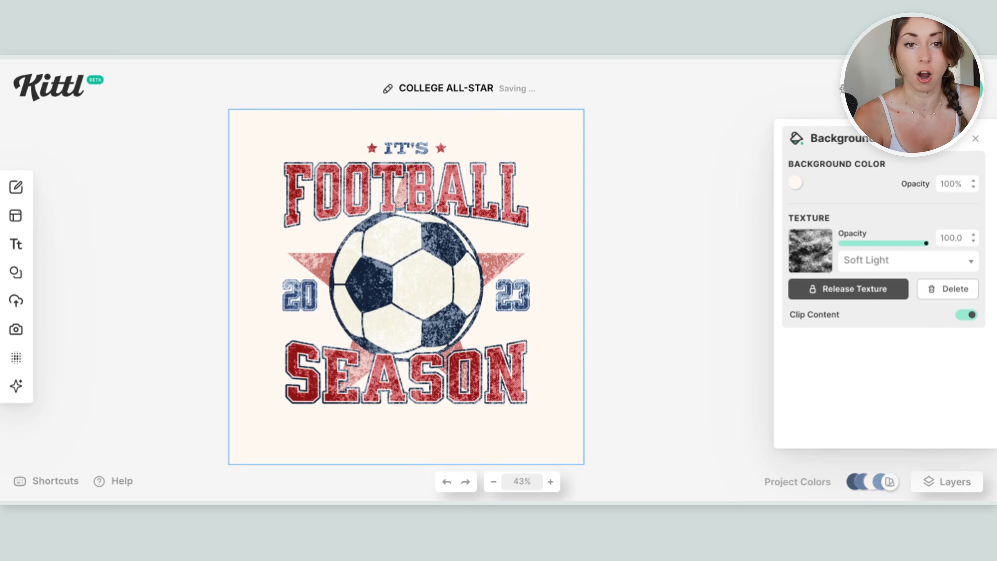
left_click_drag(926, 243, 866, 243)
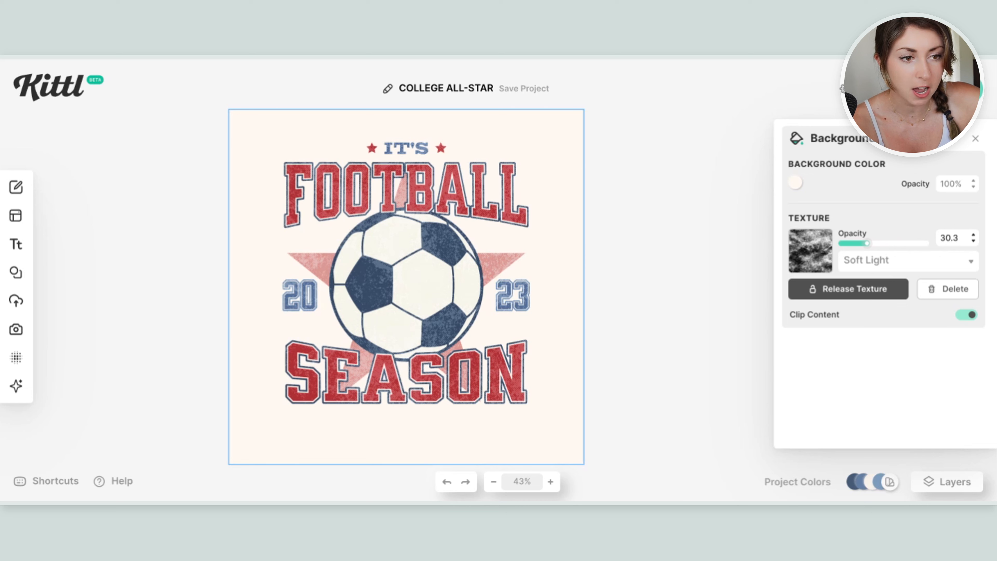
Change the artboard's background color to white (ffffff).
left_click(795, 182)
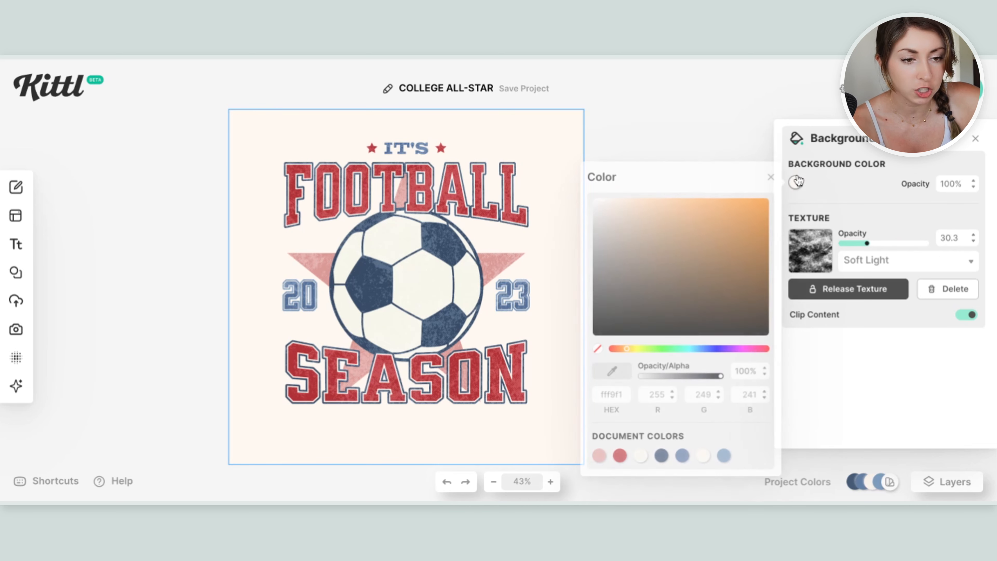
left_click_drag(632, 203, 628, 205)
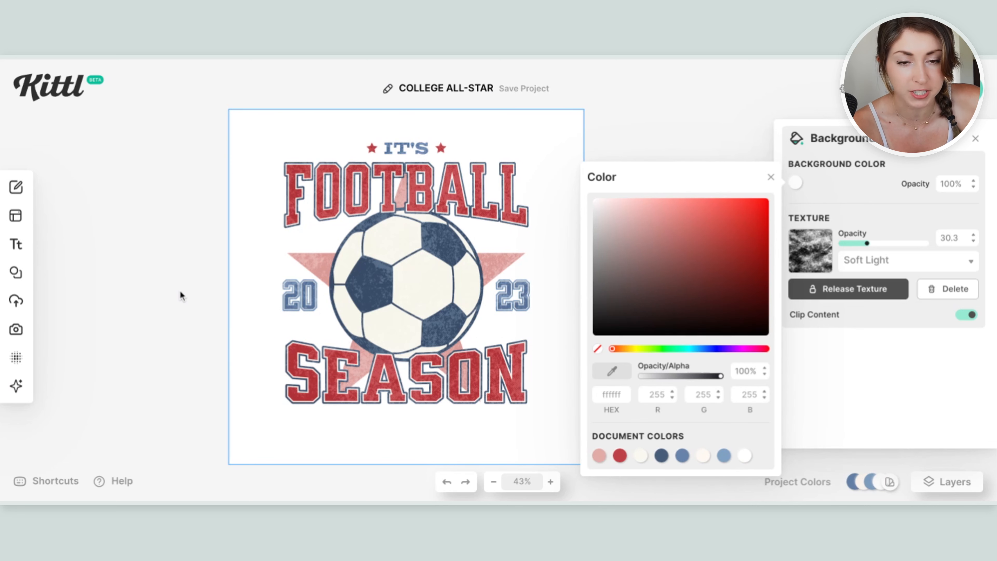
left_click(194, 298)
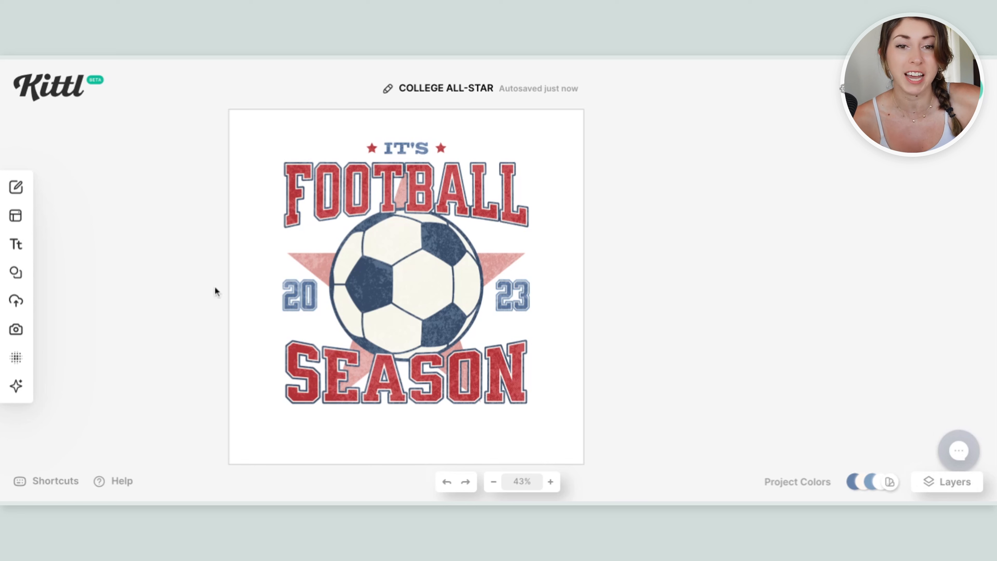
Resize the artboard to a custom size of 5000 × 5000 pixels.
left_click(842, 88)
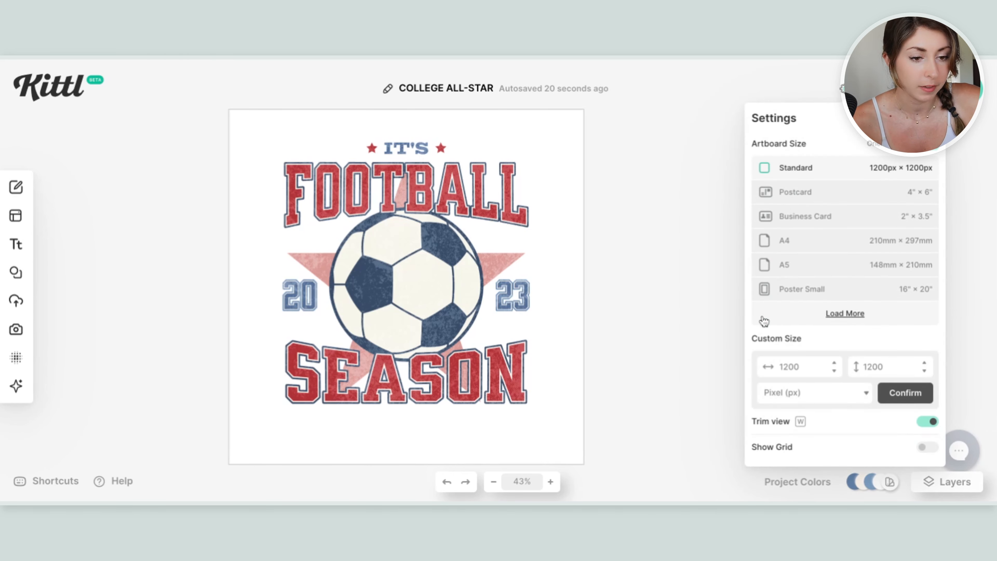
double_click(803, 366)
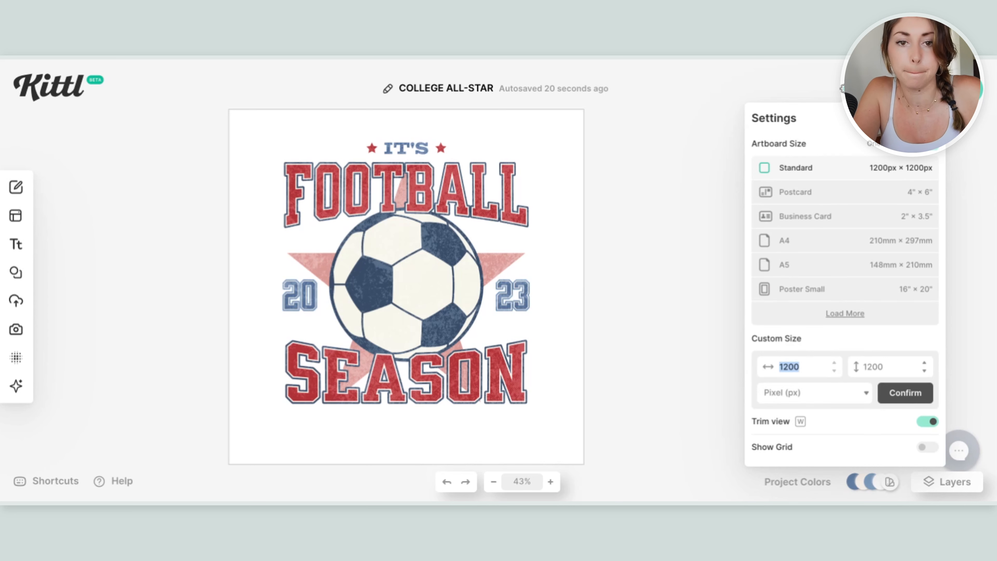
type("5000")
key("Tab")
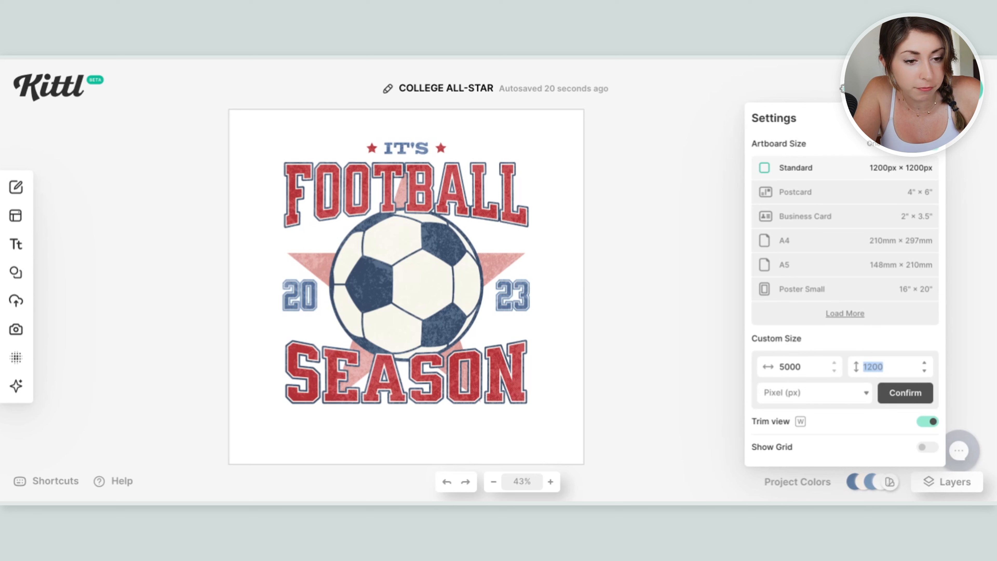
type("5000")
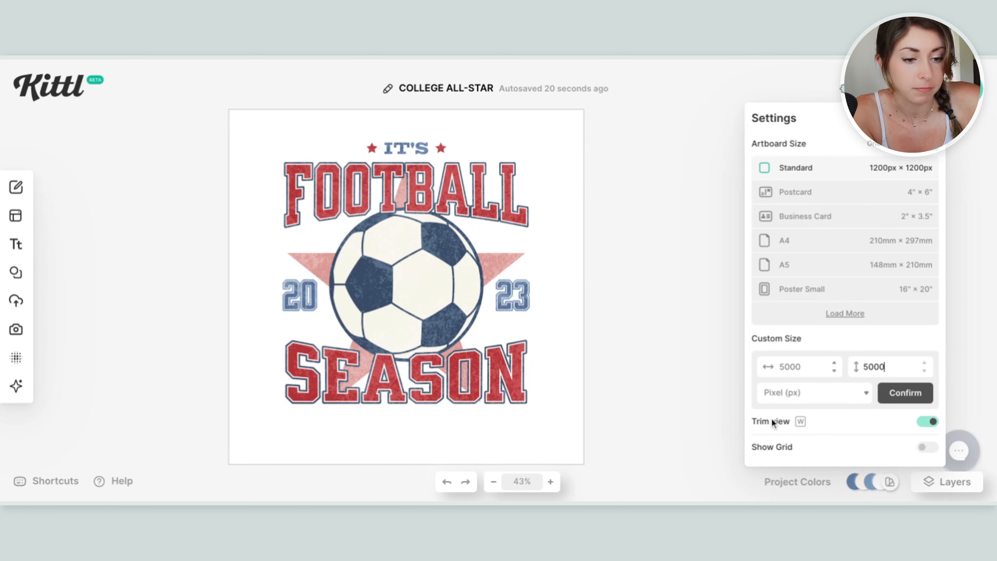
left_click(918, 394)
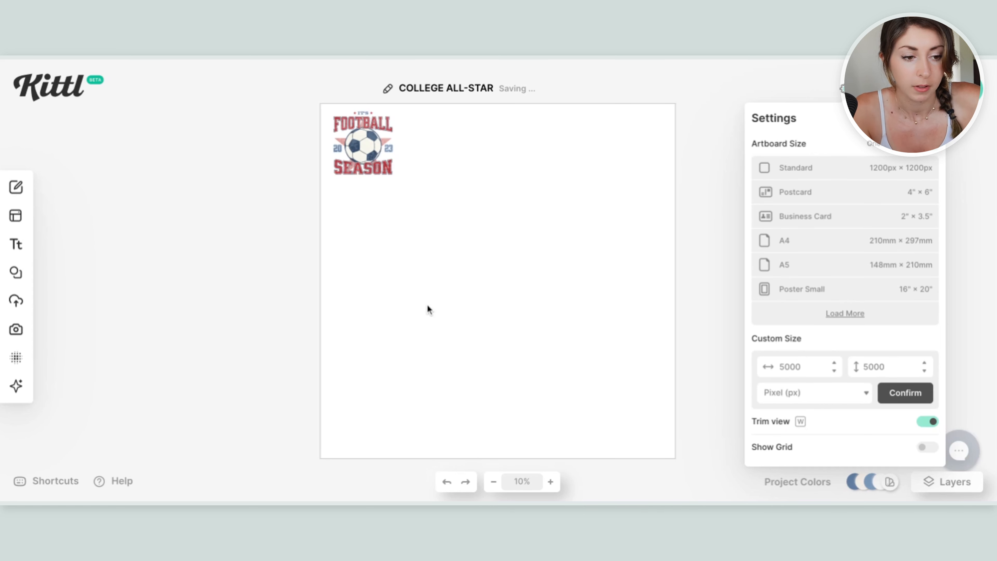
Select the entire soccer artwork and scale it up proportionally so it fills most of the enlarged artboard.
left_click(363, 240)
left_click_drag(283, 63, 434, 251)
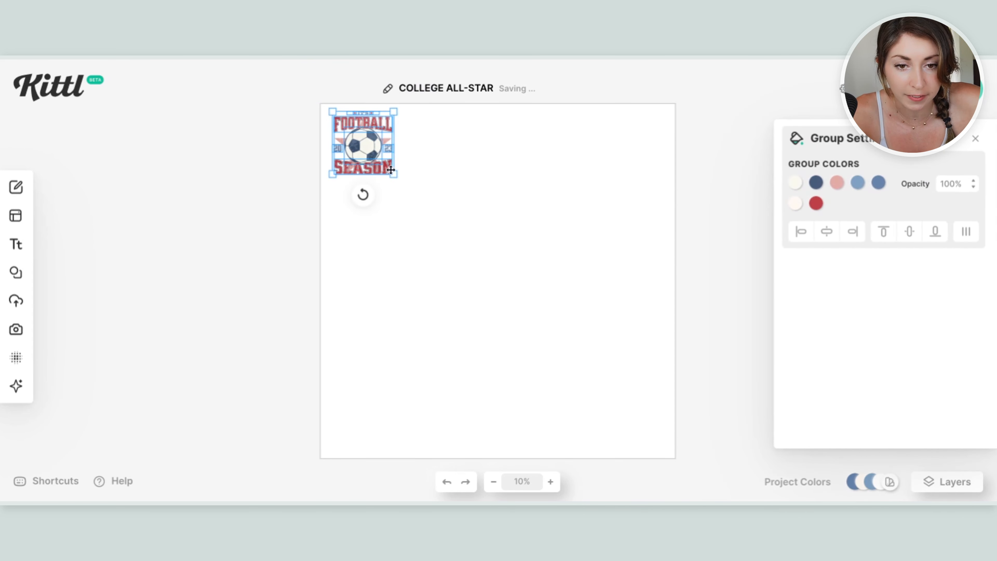
left_click_drag(393, 174, 655, 442)
left_click(701, 199)
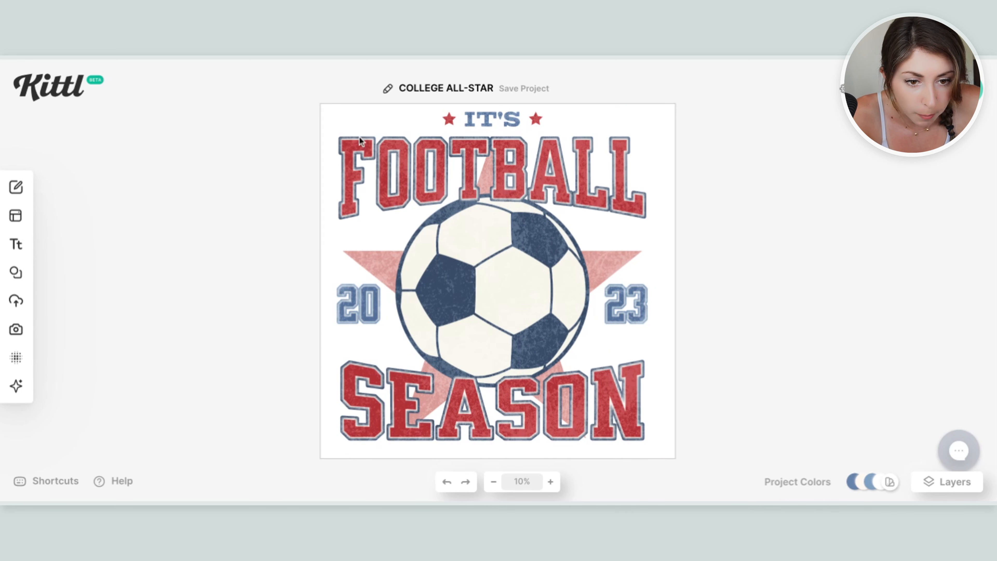